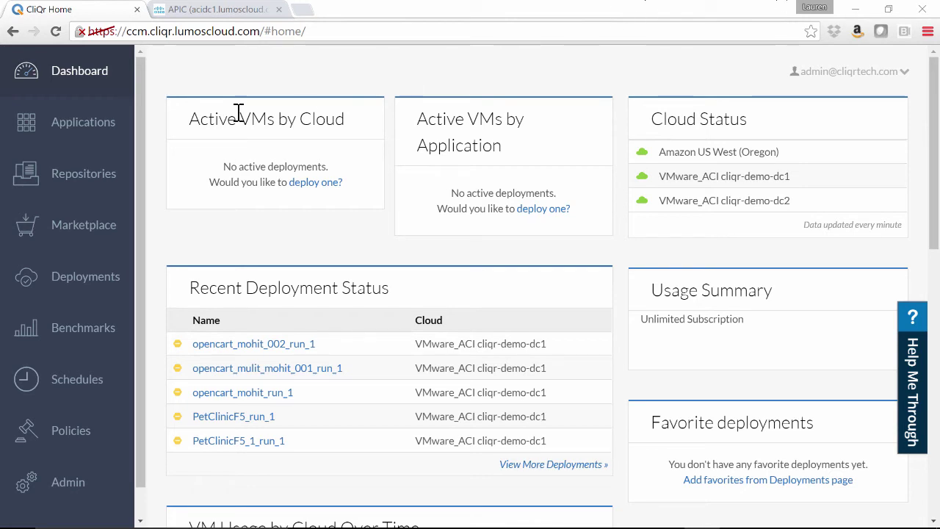
Open the OpenCart application profile for editing.
{"action": "left_click", "coordinate": [116, 131]}
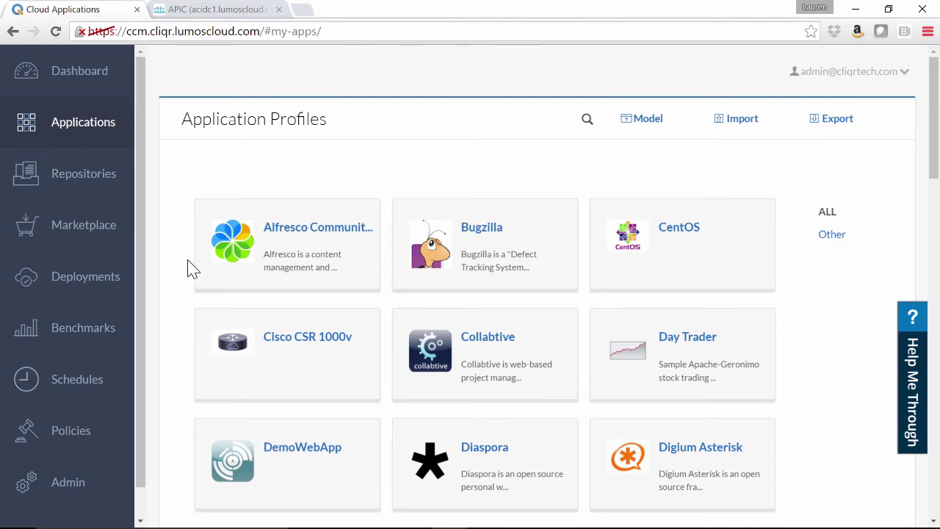
{"action": "scroll", "coordinate": [189, 269], "scroll_direction": "down", "scroll_amount": 3}
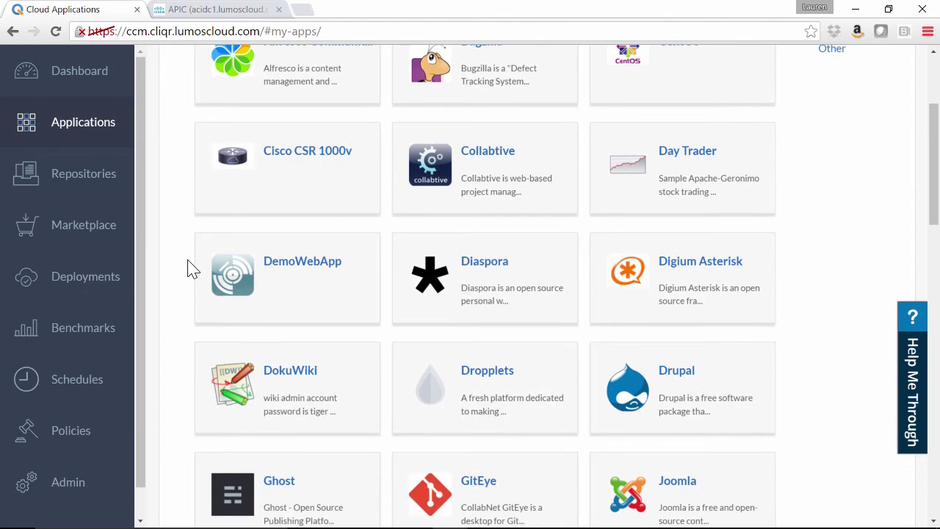
{"action": "scroll", "coordinate": [190, 268], "scroll_direction": "down", "scroll_amount": 3}
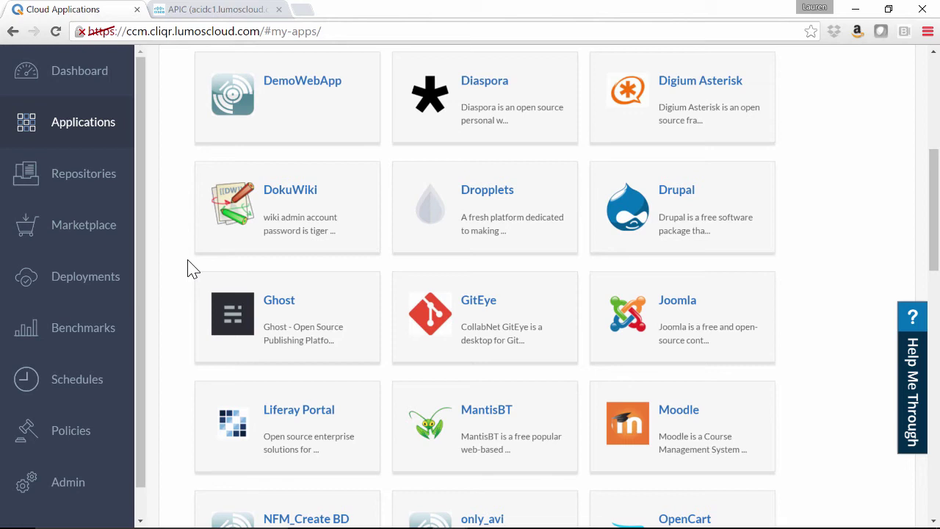
{"action": "scroll", "coordinate": [188, 268], "scroll_direction": "down", "scroll_amount": 3}
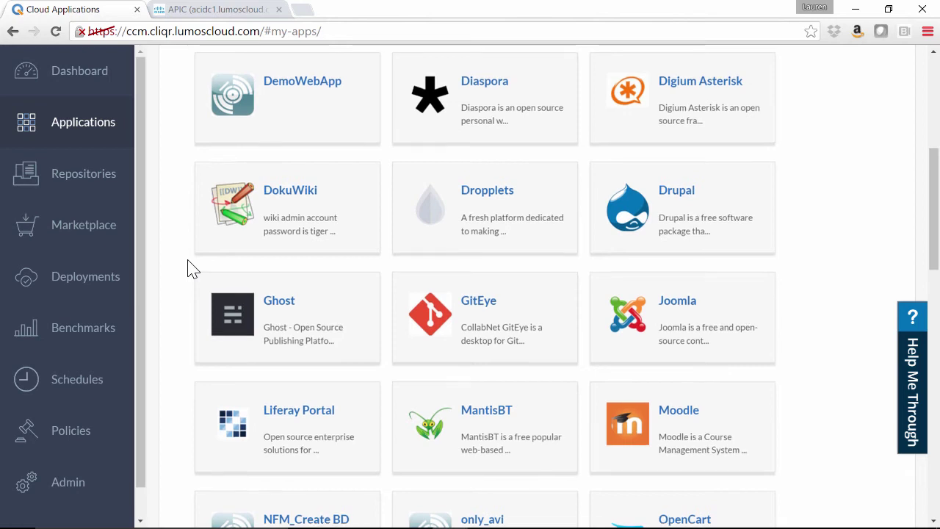
{"action": "mouse_move", "coordinate": [672, 358]}
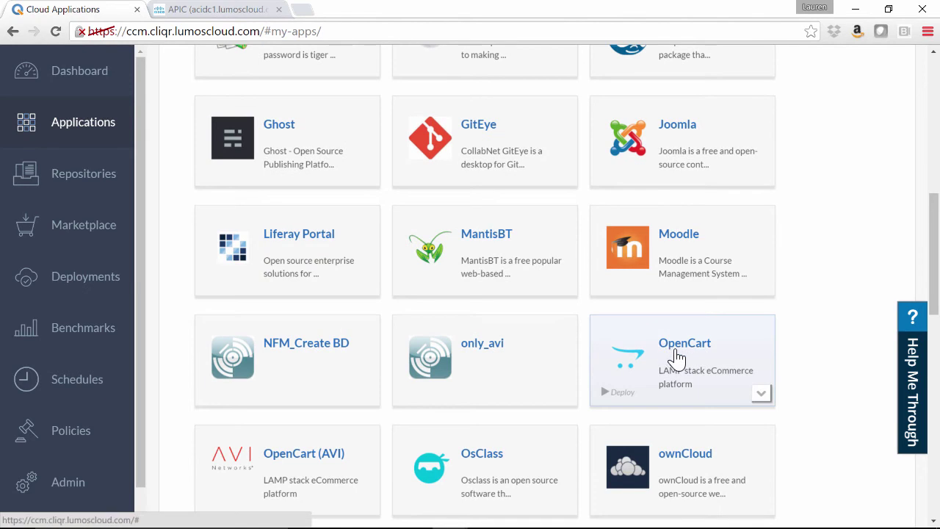
{"action": "left_click", "coordinate": [762, 396]}
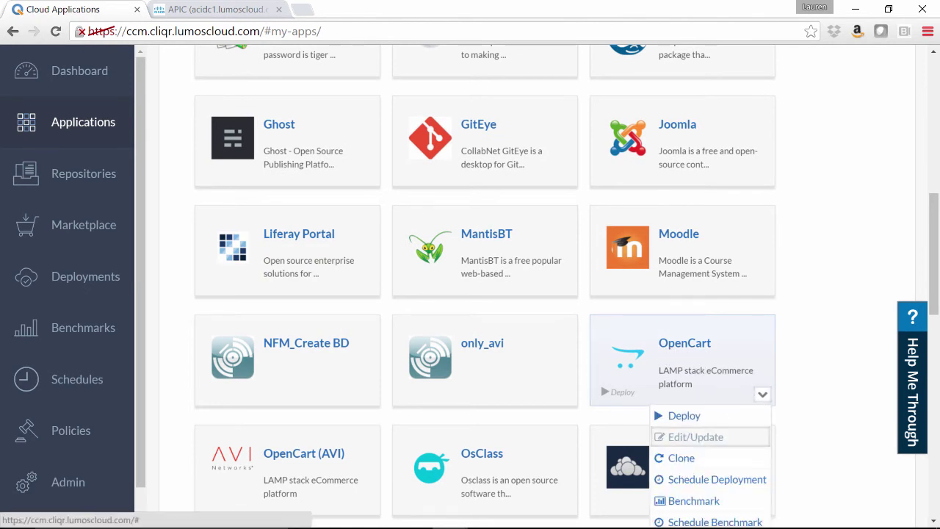
{"action": "left_click", "coordinate": [711, 441]}
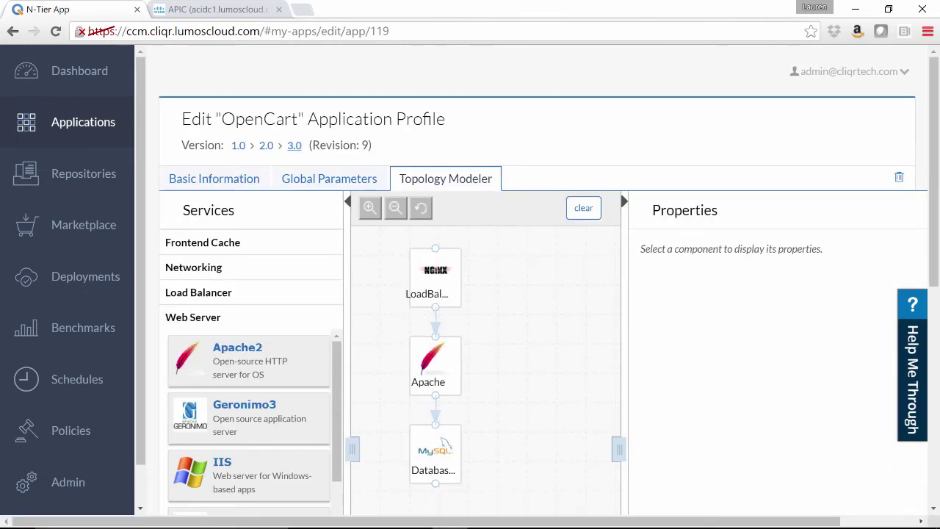
Examine the general settings of the load balancer, Apache and database tiers in the topology.
{"action": "scroll", "coordinate": [713, 446], "scroll_direction": "down", "scroll_amount": 1}
{"action": "scroll", "coordinate": [712, 445], "scroll_direction": "down", "scroll_amount": 2}
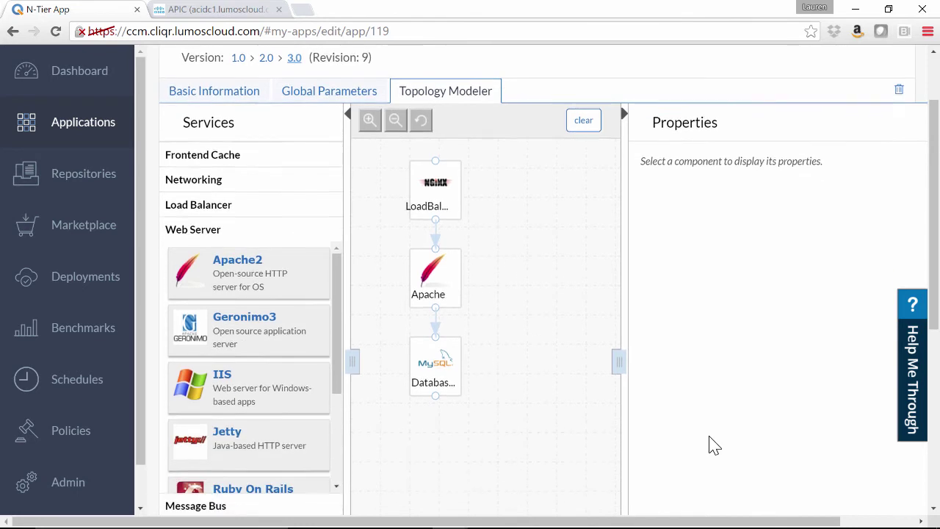
{"action": "left_click", "coordinate": [435, 188]}
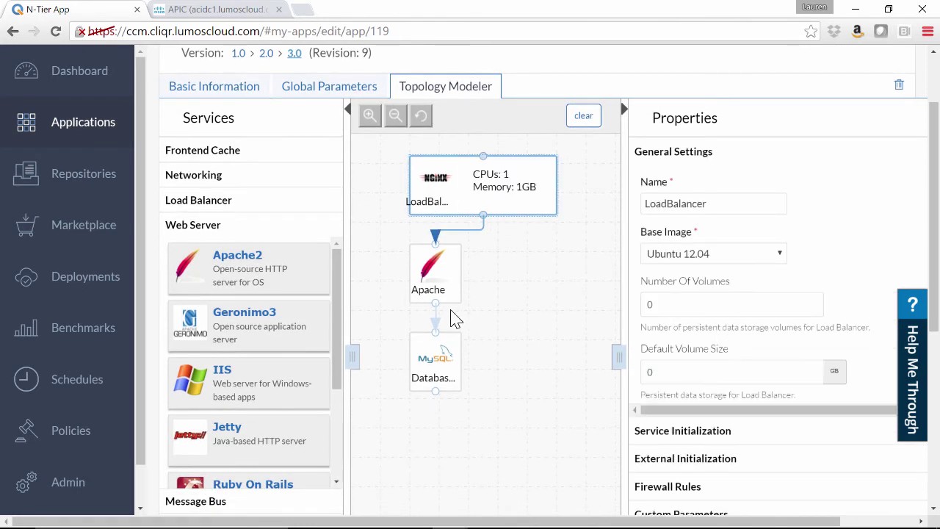
{"action": "left_click", "coordinate": [439, 280]}
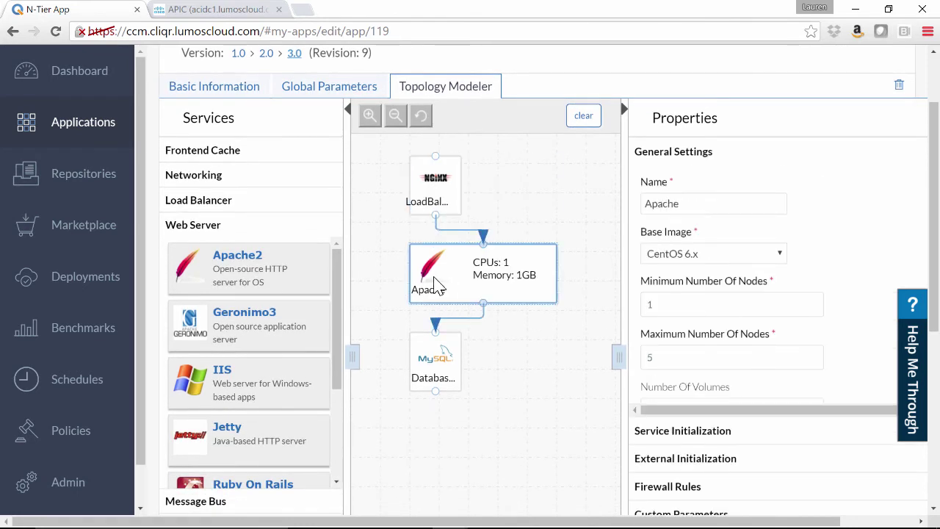
{"action": "left_click", "coordinate": [441, 366]}
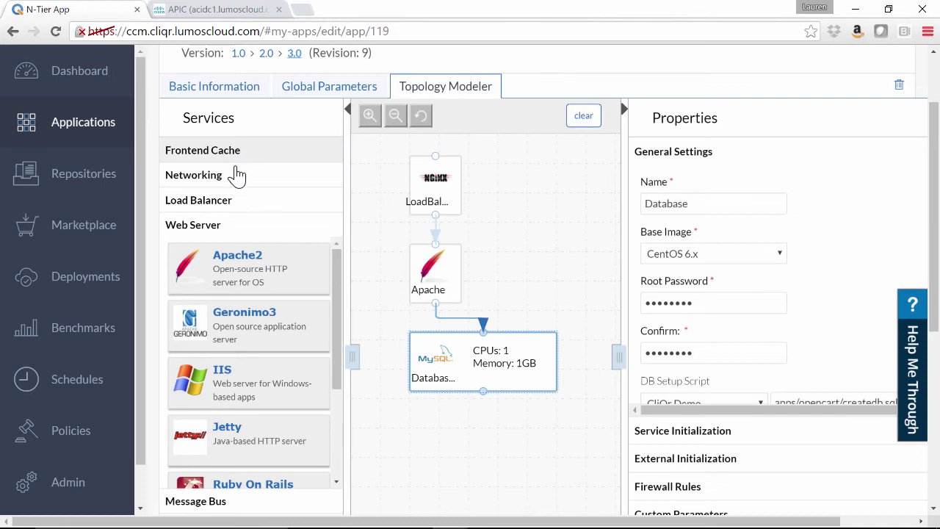
Browse the available Networking, Load Balancer, Web Server and OS Service components for the topology.
{"action": "left_click", "coordinate": [243, 175]}
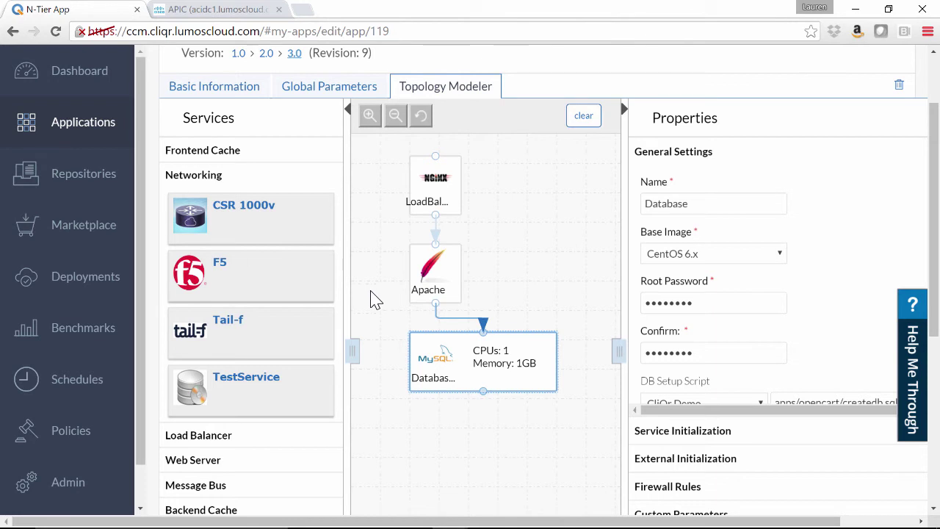
{"action": "left_click", "coordinate": [246, 441]}
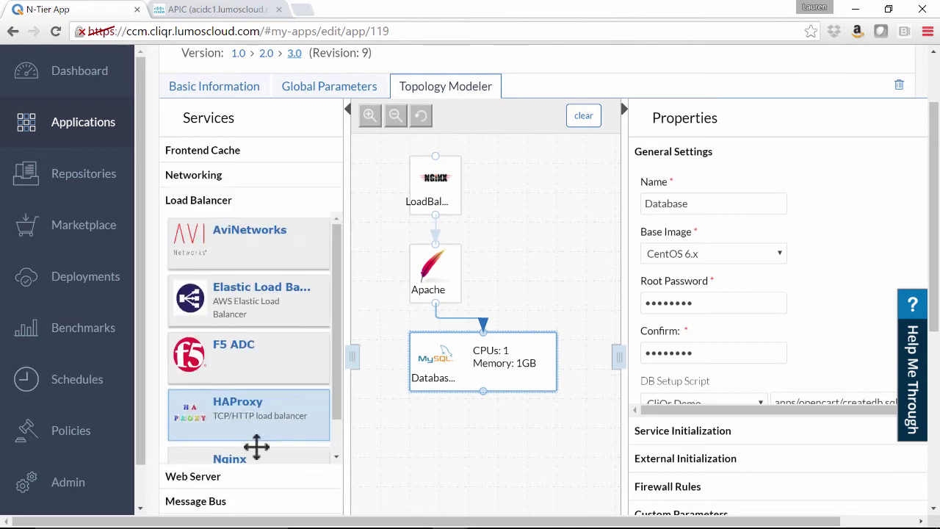
{"action": "scroll", "coordinate": [253, 448], "scroll_direction": "down", "scroll_amount": 3}
{"action": "scroll", "coordinate": [279, 457], "scroll_direction": "down", "scroll_amount": 4}
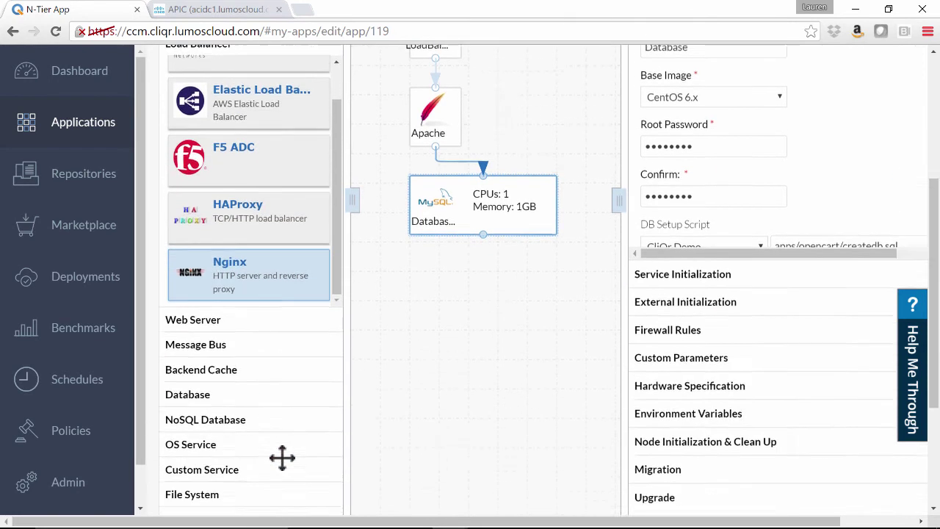
{"action": "left_click", "coordinate": [239, 188]}
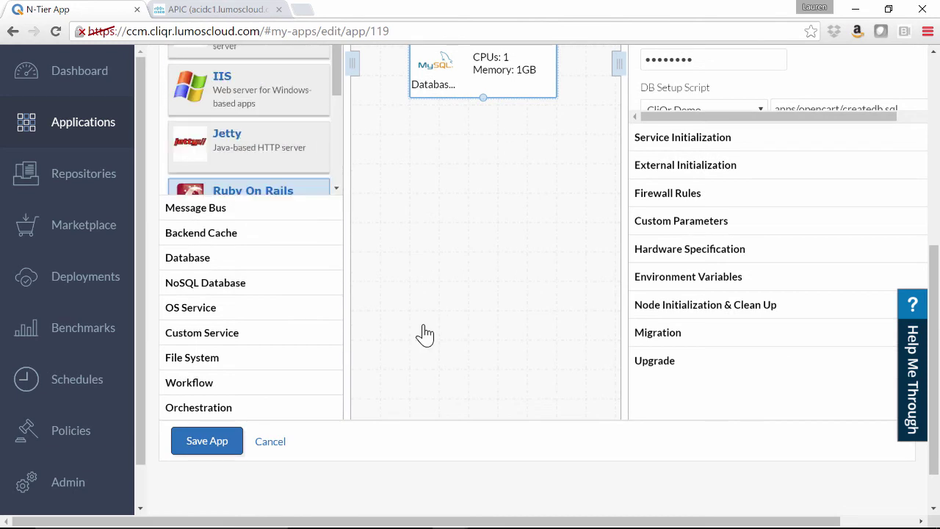
{"action": "scroll", "coordinate": [265, 163], "scroll_direction": "down", "scroll_amount": 3}
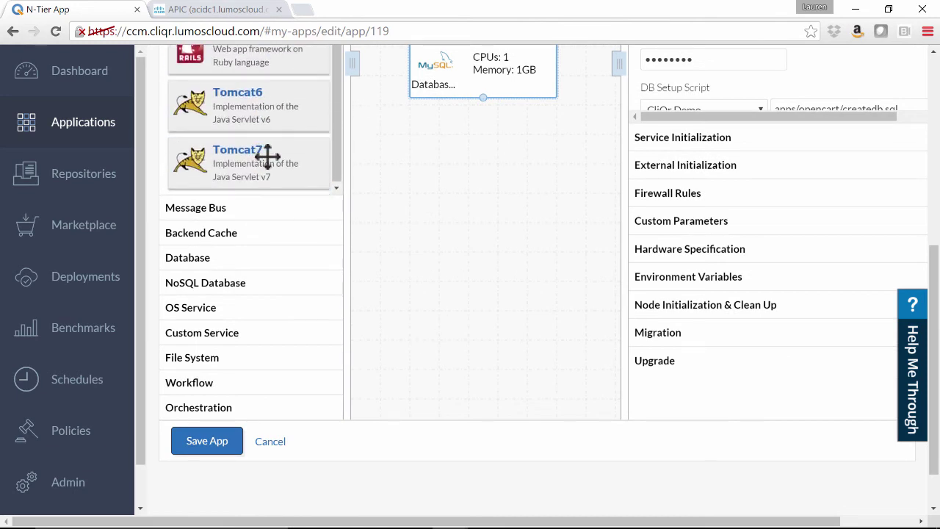
{"action": "left_click", "coordinate": [224, 312]}
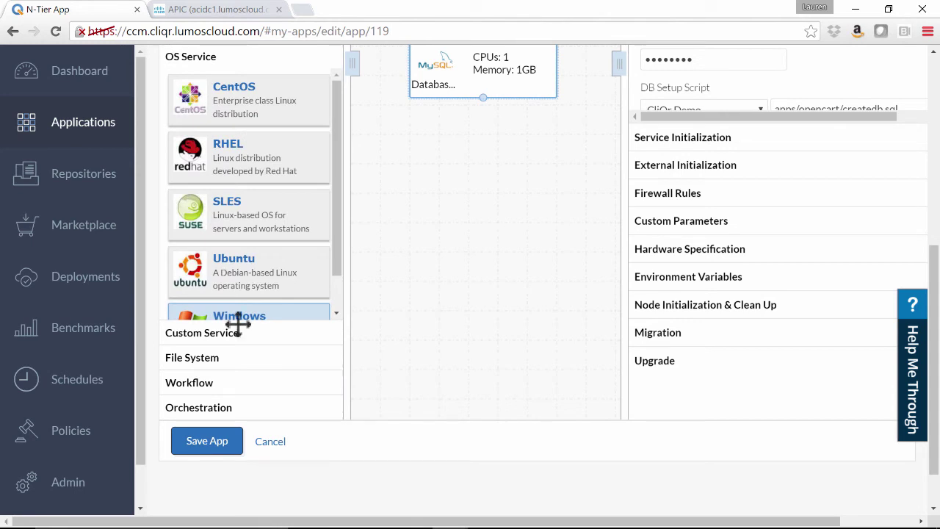
{"action": "scroll", "coordinate": [253, 279], "scroll_direction": "down", "scroll_amount": 2}
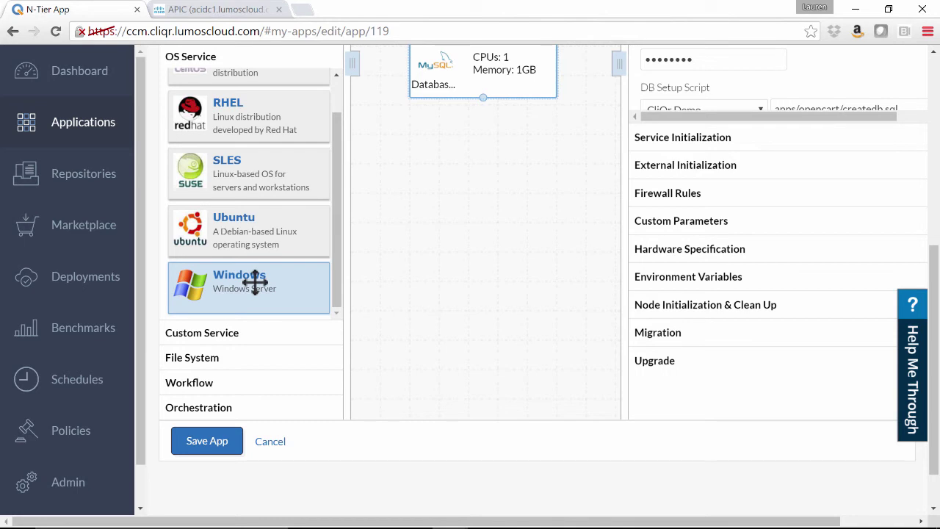
Add a CliQr Deployment custom service connected from Apache, and remove it from the topology.
{"action": "left_click", "coordinate": [222, 340]}
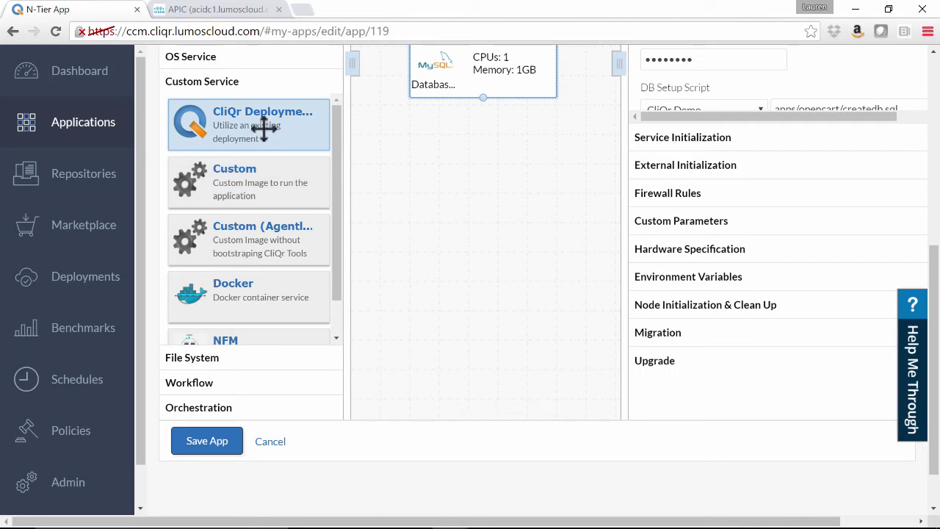
{"action": "left_click_drag", "start_coordinate": [263, 126], "coordinate": [467, 160]}
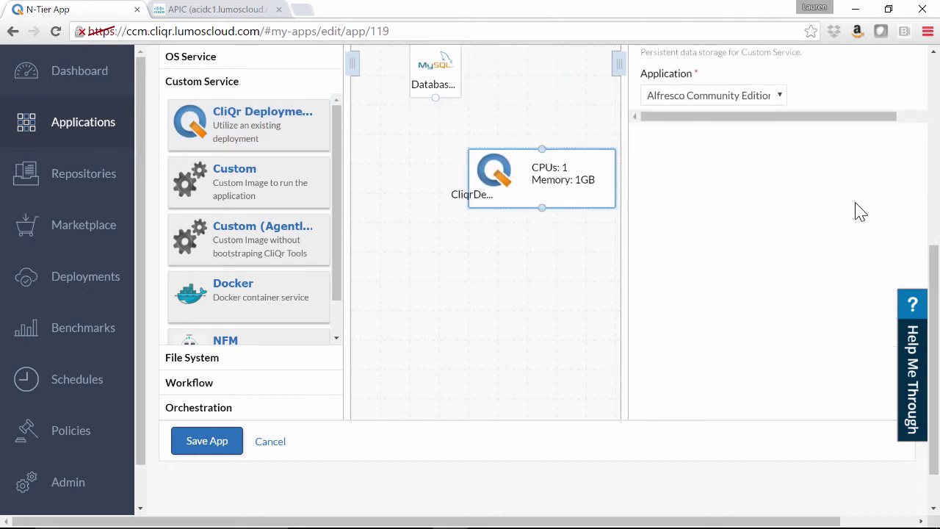
{"action": "left_click_drag", "start_coordinate": [931, 269], "coordinate": [934, 206]}
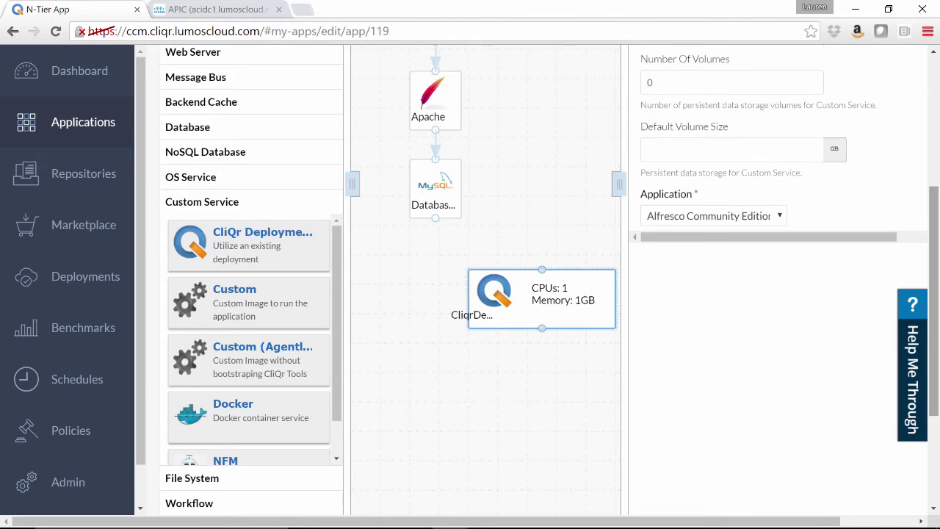
{"action": "left_click_drag", "start_coordinate": [435, 130], "coordinate": [494, 270]}
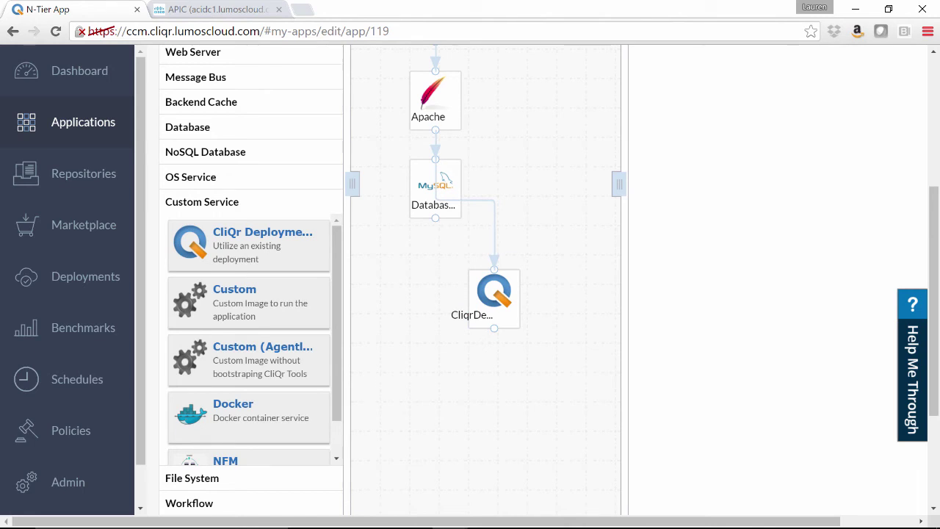
{"action": "left_click", "coordinate": [487, 312]}
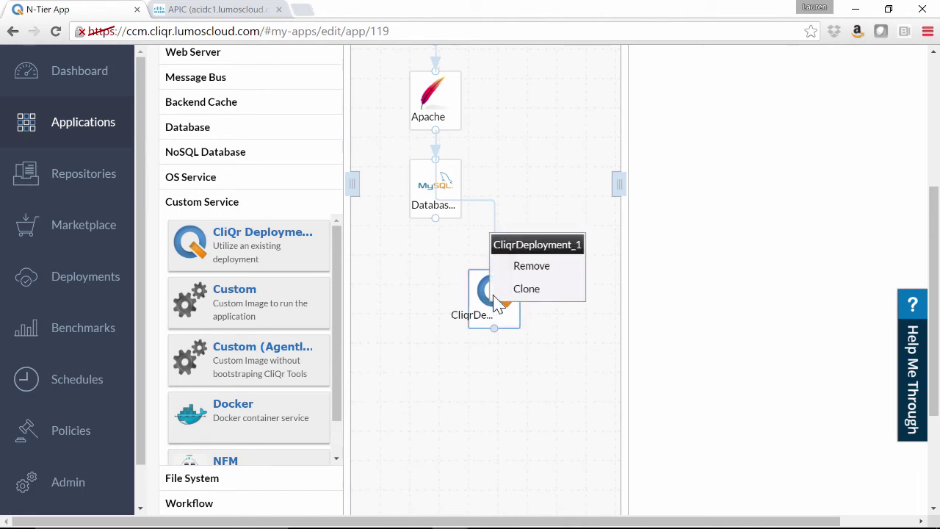
{"action": "left_click", "coordinate": [524, 267]}
Add a Docker custom service below the database to review its container settings, and remove it.
{"action": "left_click_drag", "start_coordinate": [232, 408], "coordinate": [439, 274]}
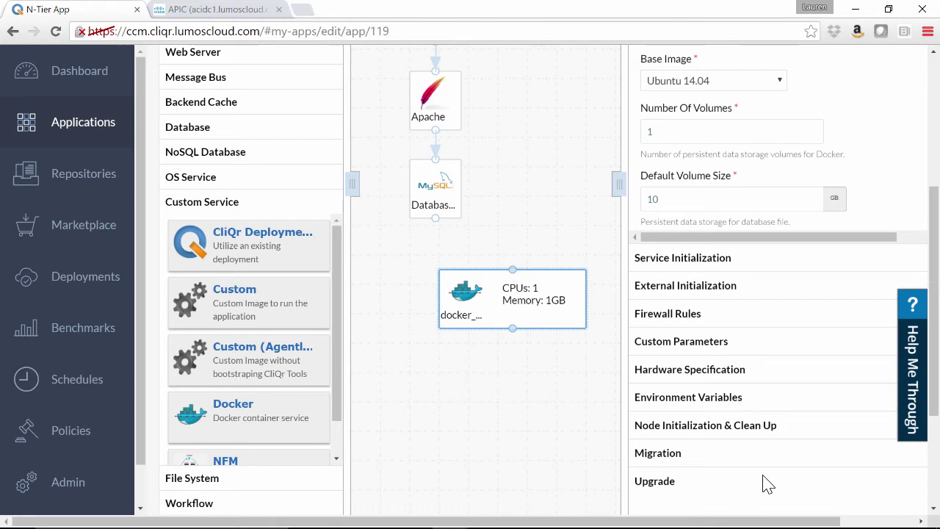
{"action": "scroll", "coordinate": [777, 130], "scroll_direction": "down", "scroll_amount": 1}
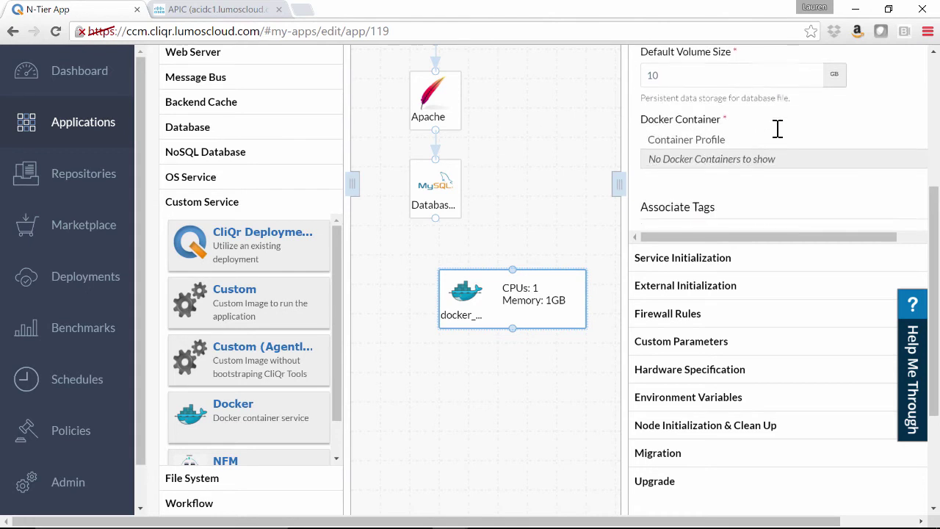
{"action": "left_click", "coordinate": [540, 275]}
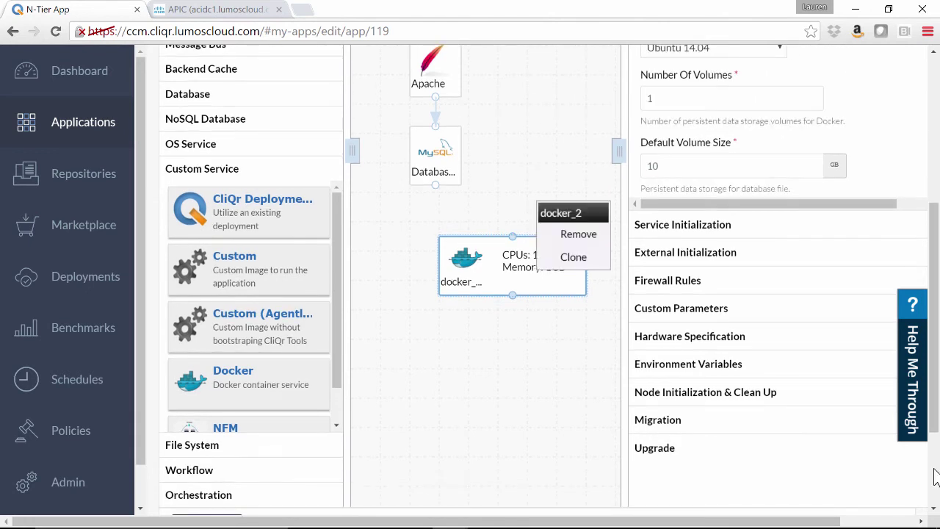
{"action": "left_click", "coordinate": [574, 235]}
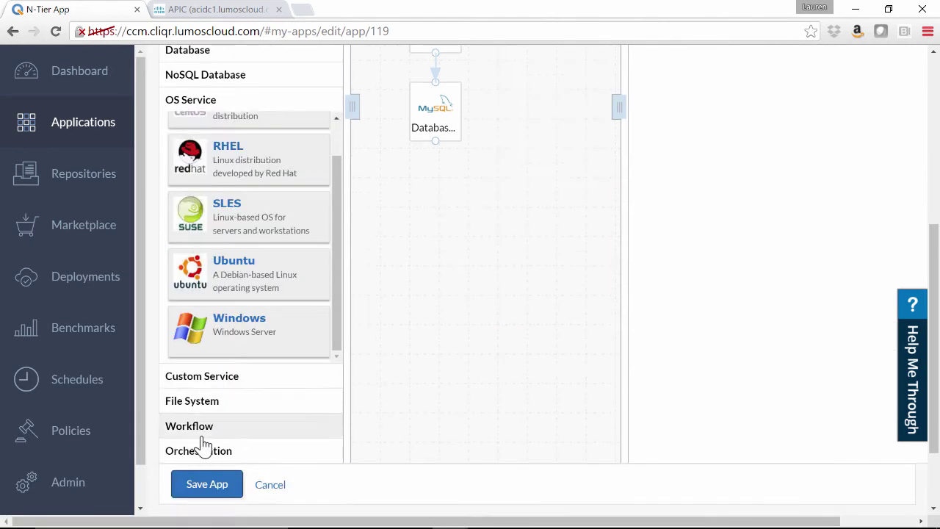
Look through the available Workflow and Orchestration services.
{"action": "left_click", "coordinate": [206, 435]}
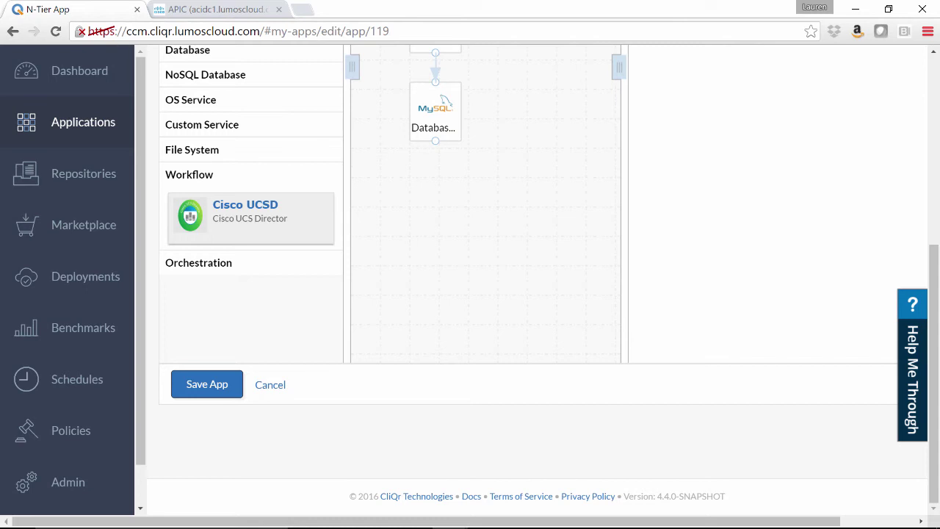
{"action": "left_click", "coordinate": [245, 270]}
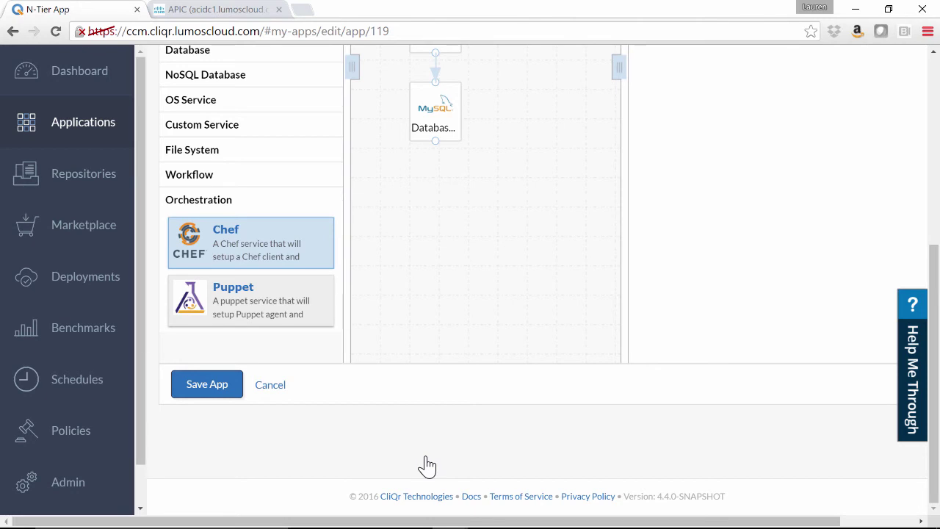
{"action": "scroll", "coordinate": [426, 466], "scroll_direction": "up", "scroll_amount": 4}
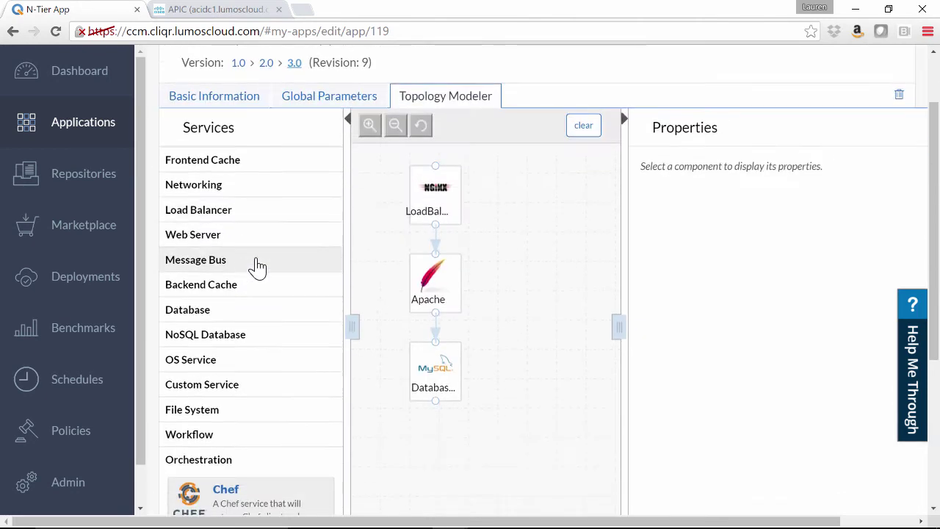
Review the Apache tier's general settings, including base image options, node limits and volumes, keeping CentOS 6.x as the base image.
{"action": "left_click", "coordinate": [451, 279]}
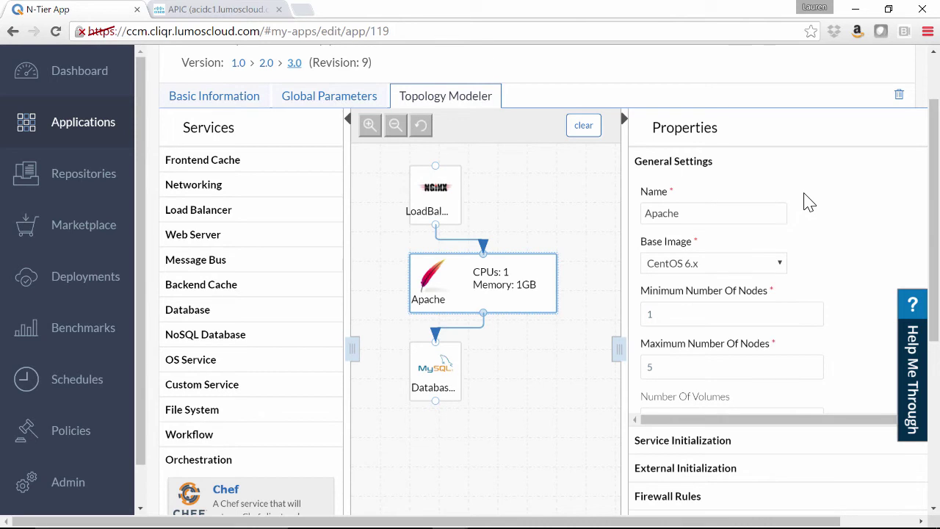
{"action": "scroll", "coordinate": [789, 225], "scroll_direction": "down", "scroll_amount": 1}
{"action": "left_click", "coordinate": [780, 254]}
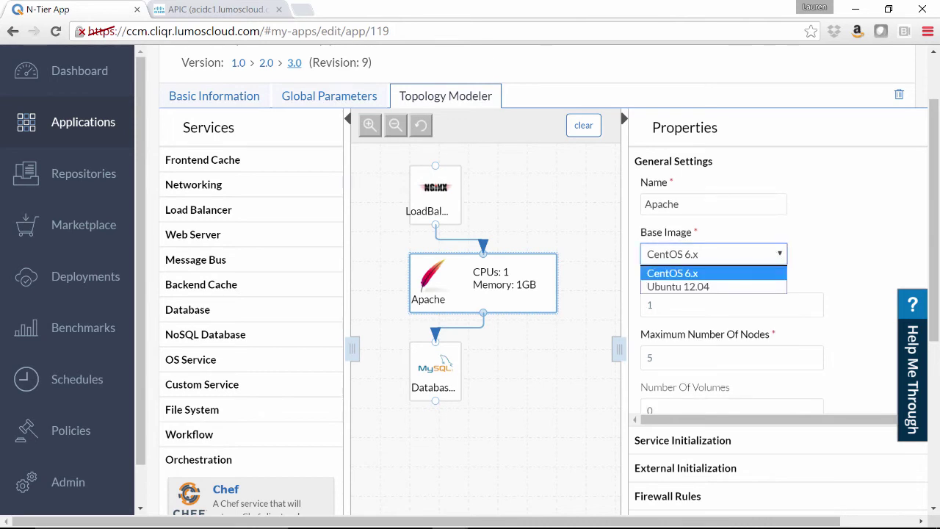
{"action": "left_click", "coordinate": [780, 273]}
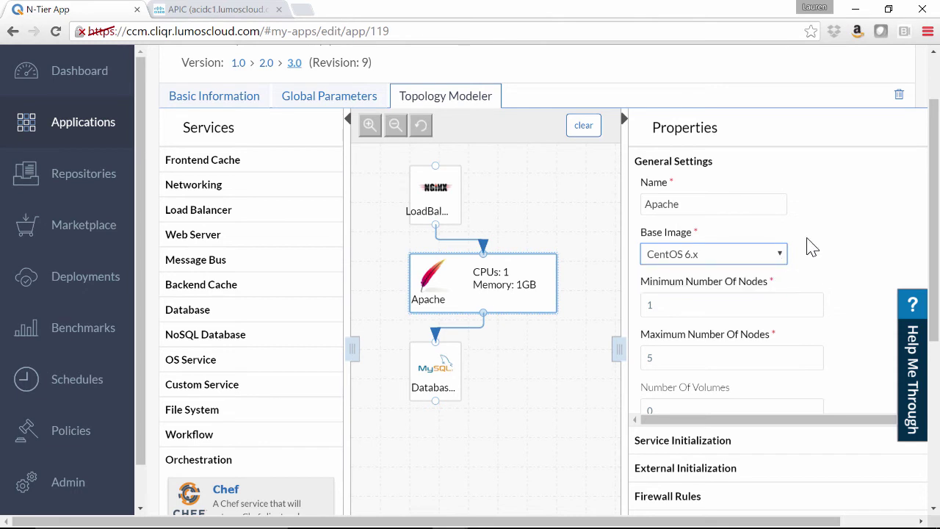
{"action": "scroll", "coordinate": [808, 246], "scroll_direction": "down", "scroll_amount": 1}
{"action": "scroll", "coordinate": [812, 247], "scroll_direction": "down", "scroll_amount": 1}
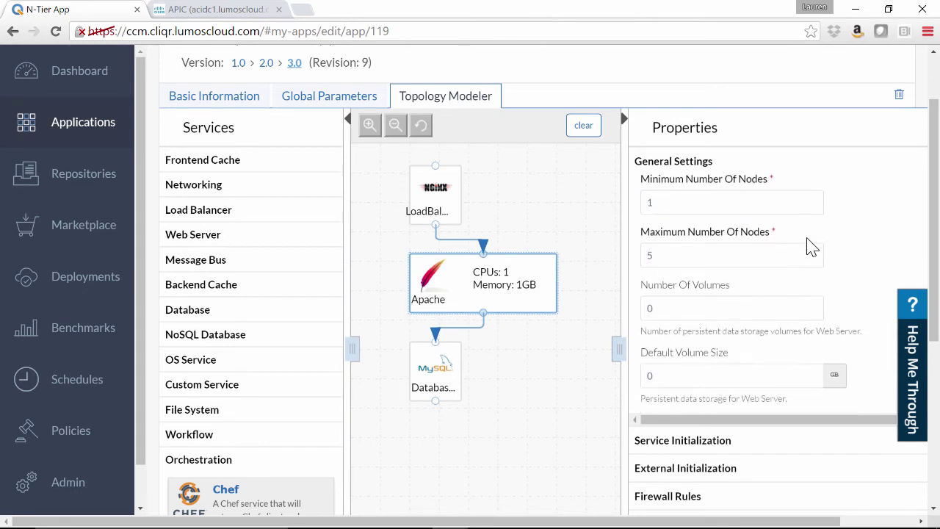
{"action": "scroll", "coordinate": [810, 247], "scroll_direction": "down", "scroll_amount": 1}
{"action": "scroll", "coordinate": [808, 237], "scroll_direction": "up", "scroll_amount": 1}
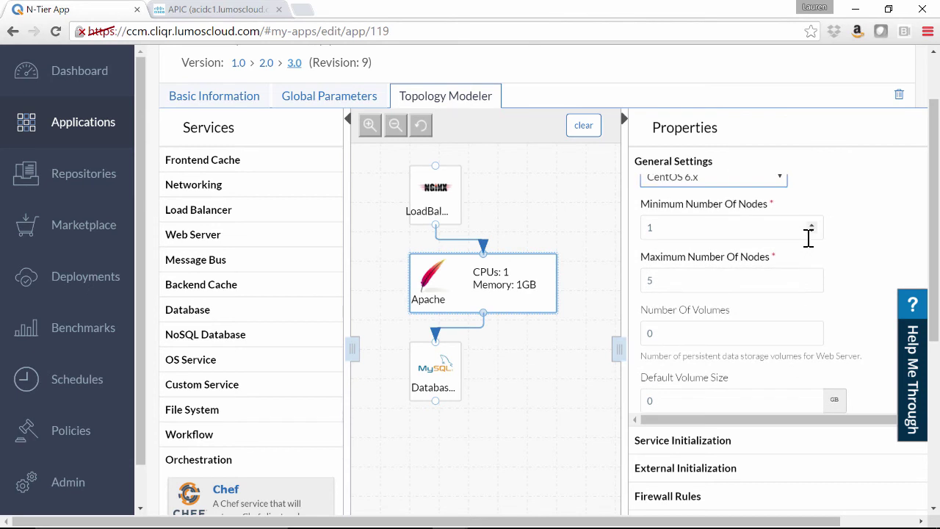
Review the Apache tier's app package locations, config files, deploy folder and associated tags, keeping CliQr Demo as the package location.
{"action": "scroll", "coordinate": [808, 237], "scroll_direction": "down", "scroll_amount": 4}
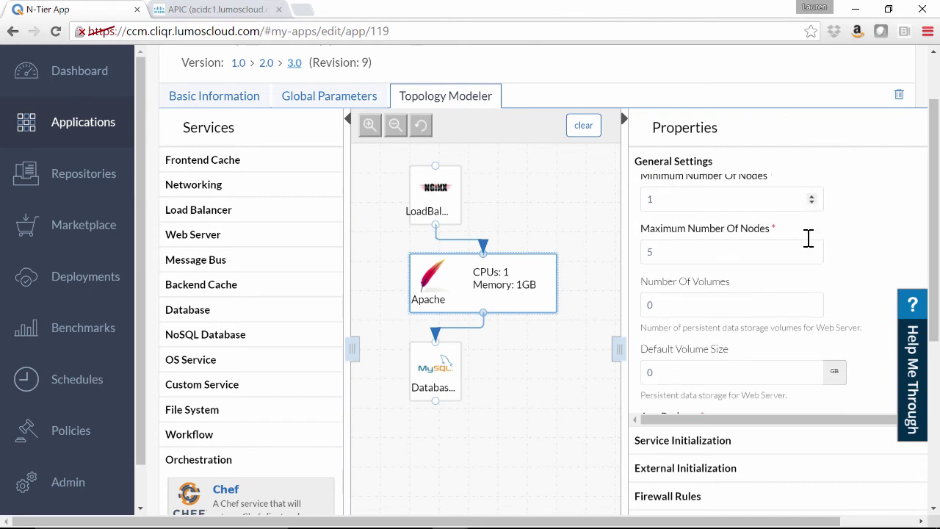
{"action": "scroll", "coordinate": [764, 208], "scroll_direction": "down", "scroll_amount": 1}
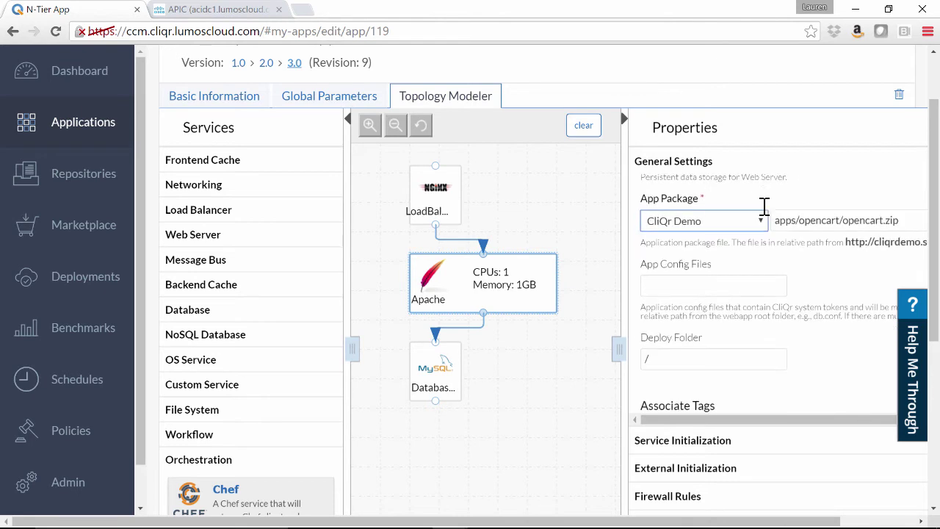
{"action": "left_click", "coordinate": [760, 222]}
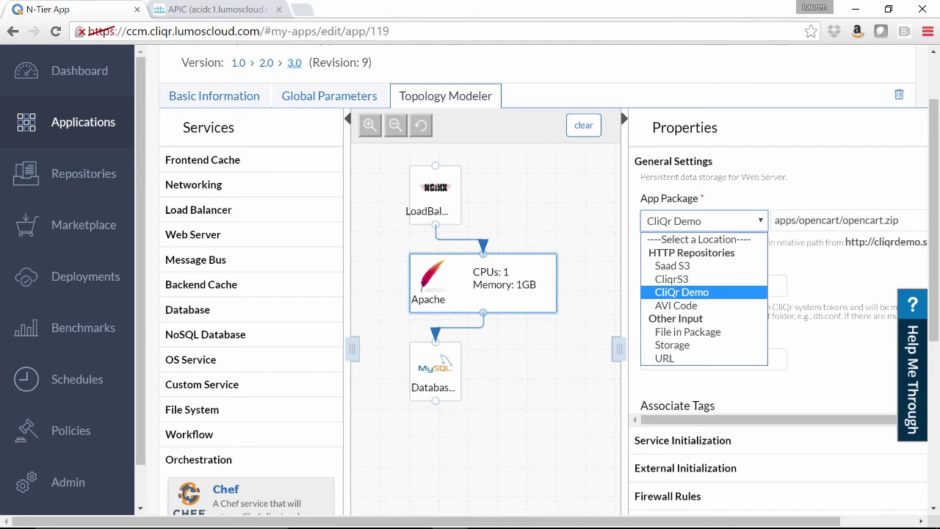
{"action": "left_click", "coordinate": [762, 222]}
{"action": "scroll", "coordinate": [760, 280], "scroll_direction": "down", "scroll_amount": 4}
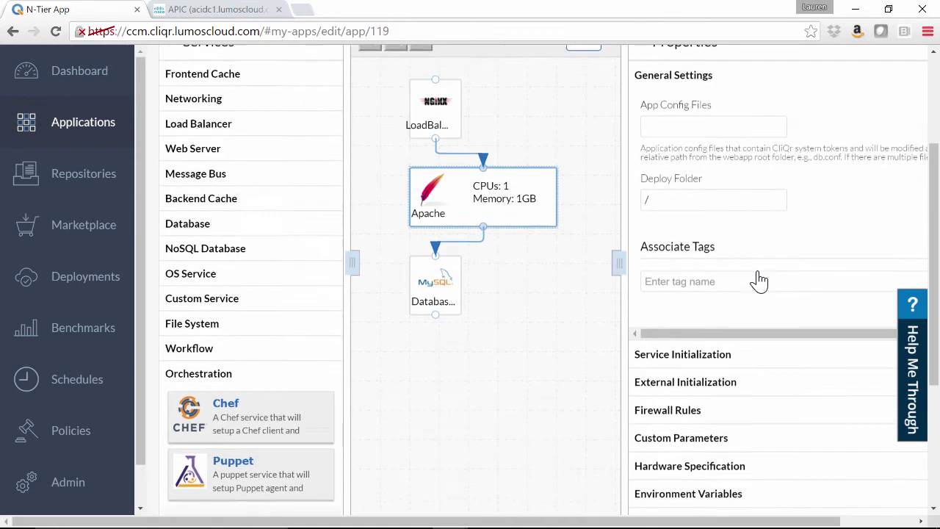
{"action": "left_click", "coordinate": [745, 257]}
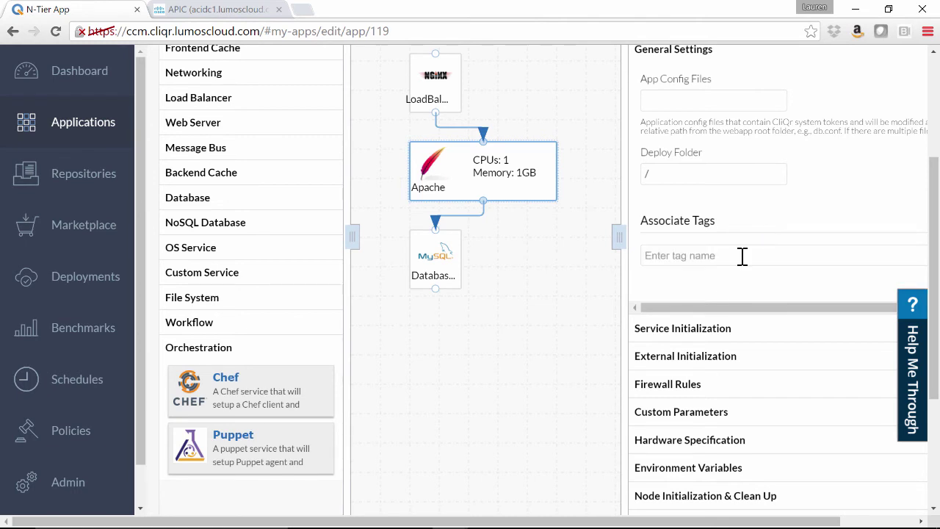
Examine the Apache tier's service initialization scripts, external initialization scripts and firewall rules.
{"action": "left_click", "coordinate": [689, 329]}
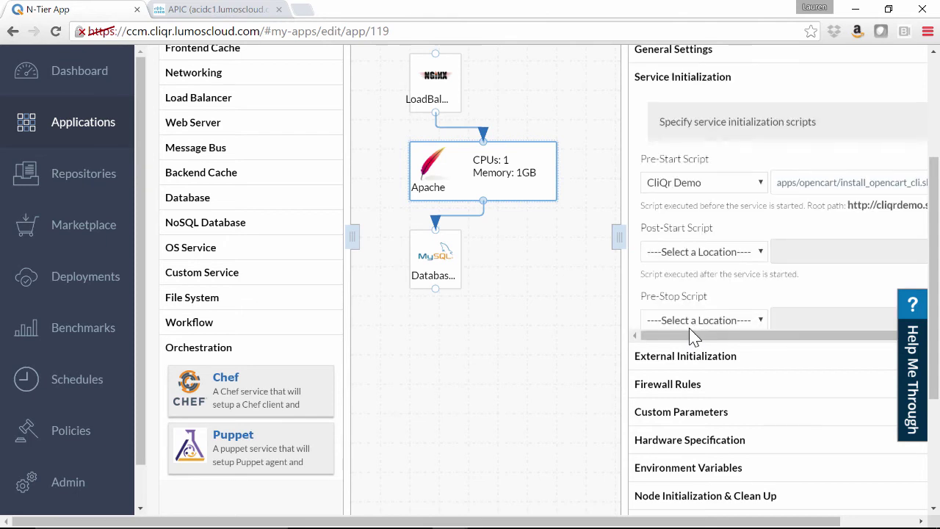
{"action": "left_click", "coordinate": [691, 366]}
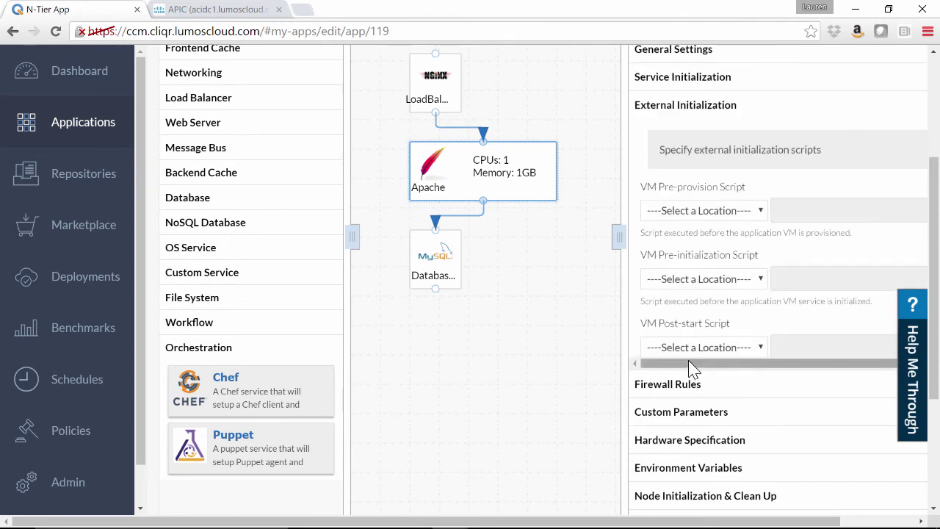
{"action": "left_click", "coordinate": [681, 387]}
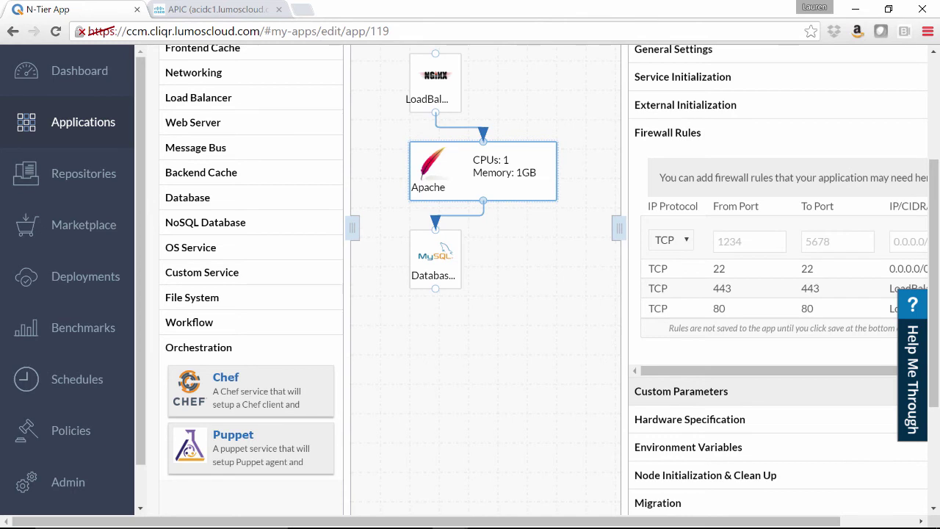
{"action": "scroll", "coordinate": [663, 451], "scroll_direction": "down", "scroll_amount": 3}
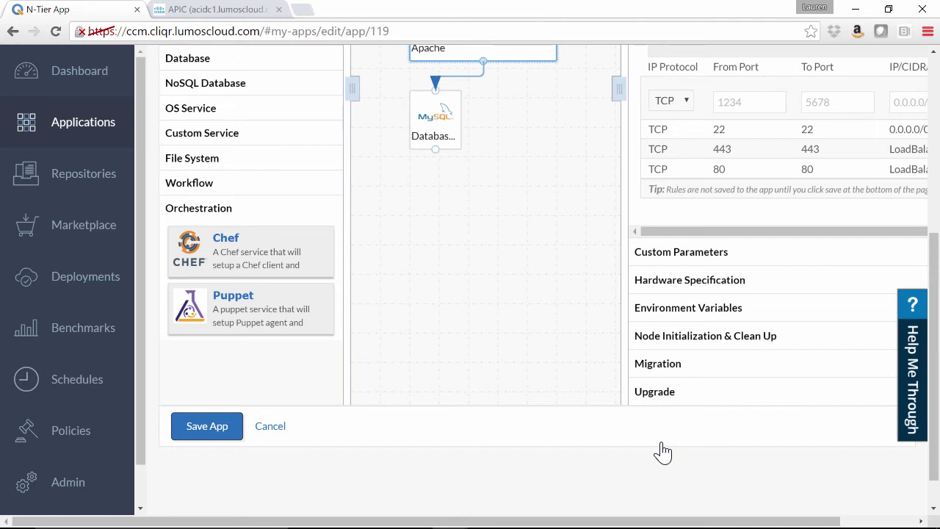
Review the OpenCart profile's basic information, including categories, protocol, micro segmentation, content package locations, tags and metadata.
{"action": "scroll", "coordinate": [663, 451], "scroll_direction": "up", "scroll_amount": 5}
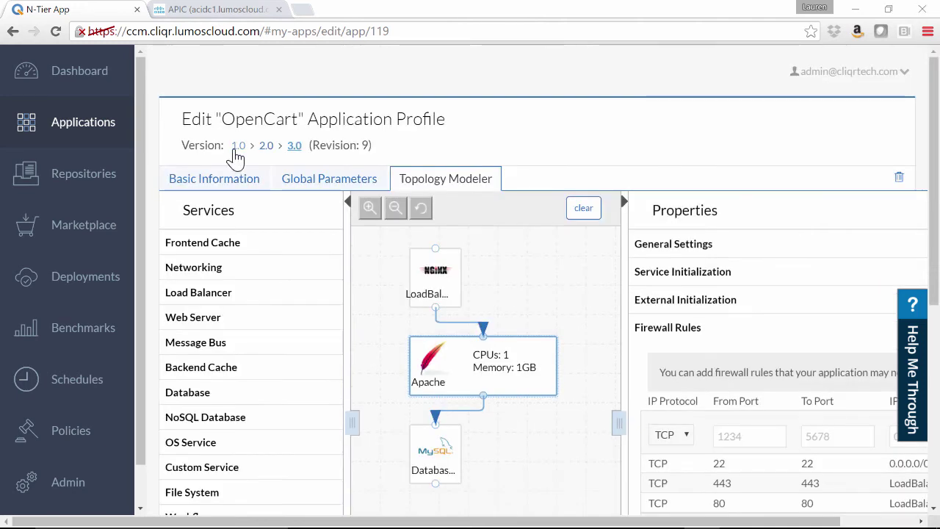
{"action": "left_click", "coordinate": [215, 184]}
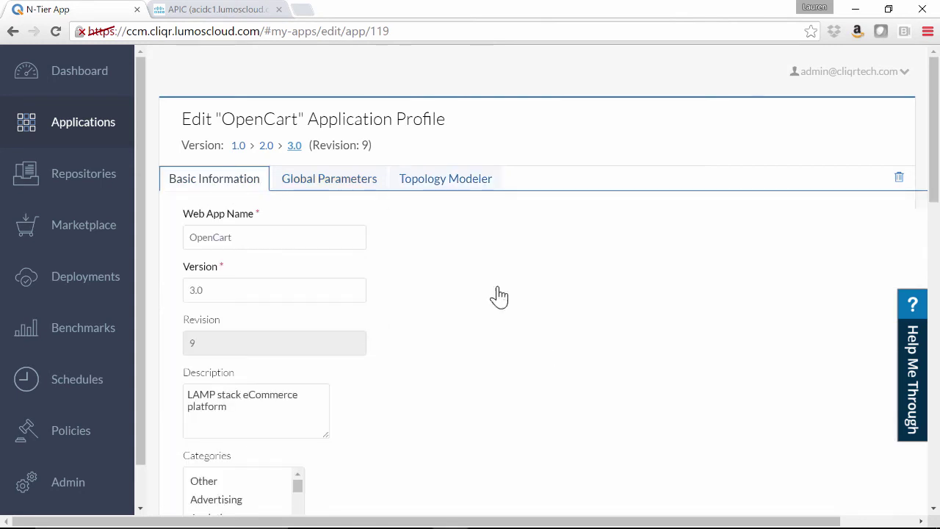
{"action": "scroll", "coordinate": [549, 355], "scroll_direction": "down", "scroll_amount": 2}
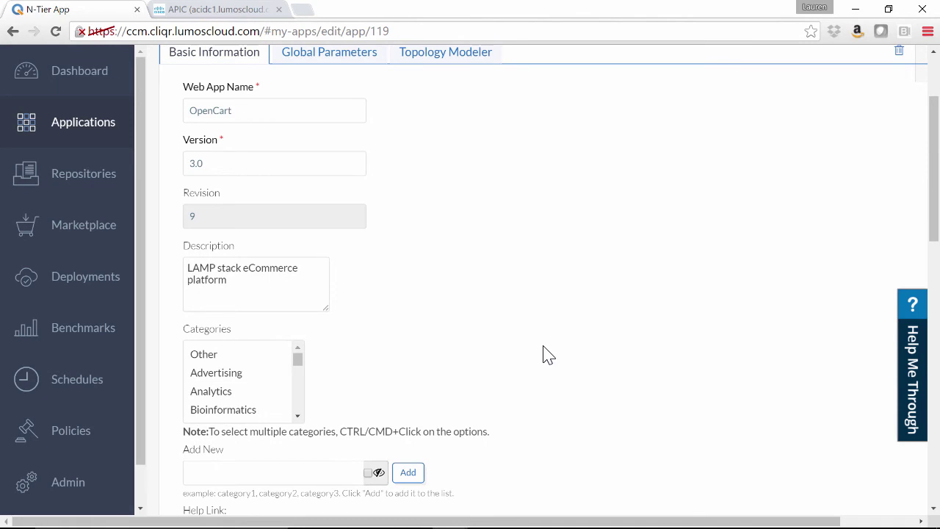
{"action": "scroll", "coordinate": [506, 298], "scroll_direction": "down", "scroll_amount": 2}
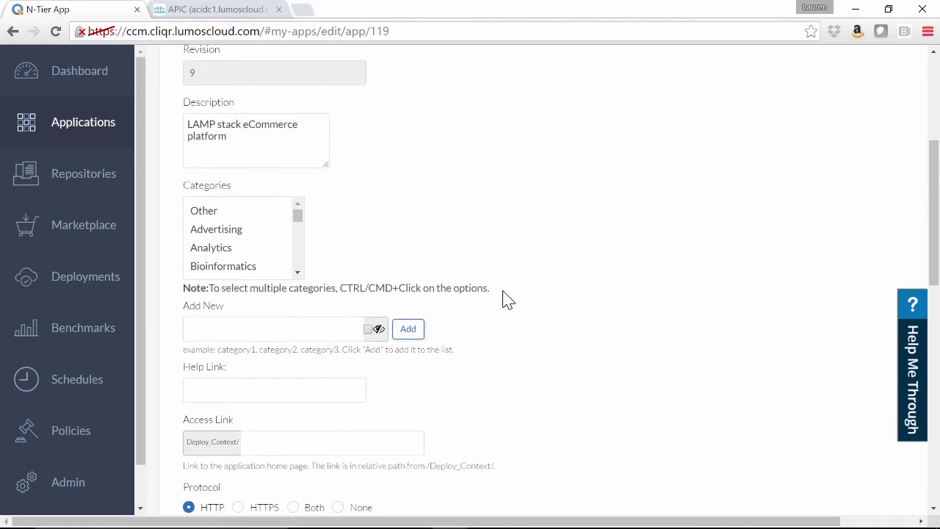
{"action": "scroll", "coordinate": [505, 299], "scroll_direction": "down", "scroll_amount": 2}
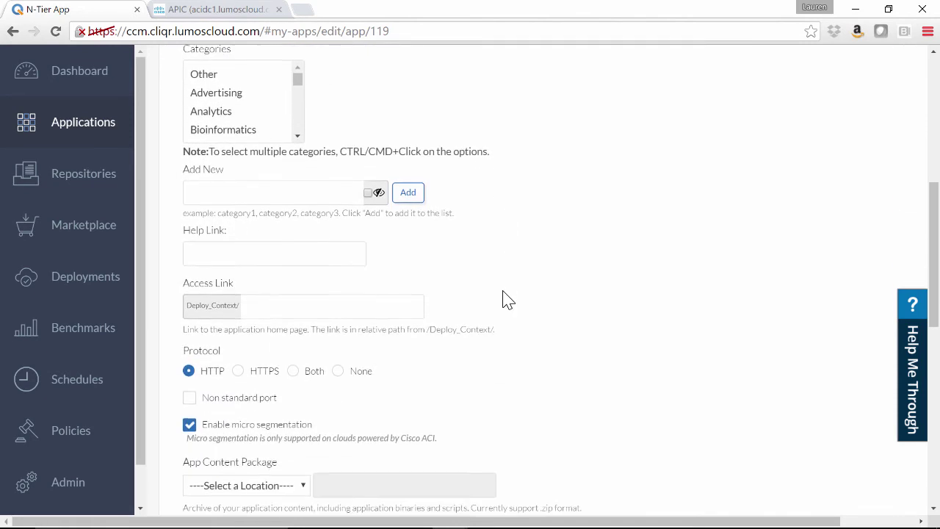
{"action": "scroll", "coordinate": [506, 298], "scroll_direction": "down", "scroll_amount": 2}
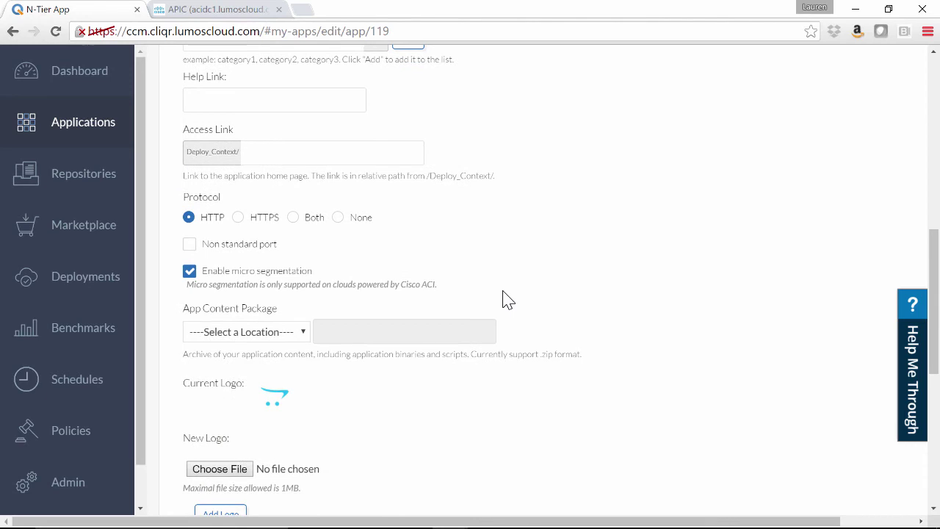
{"action": "scroll", "coordinate": [506, 298], "scroll_direction": "down", "scroll_amount": 1}
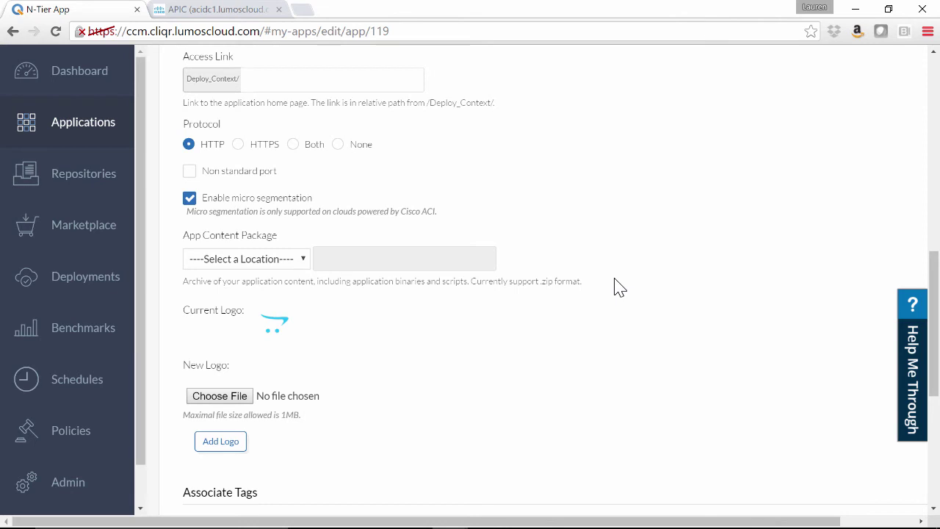
{"action": "left_click", "coordinate": [303, 258]}
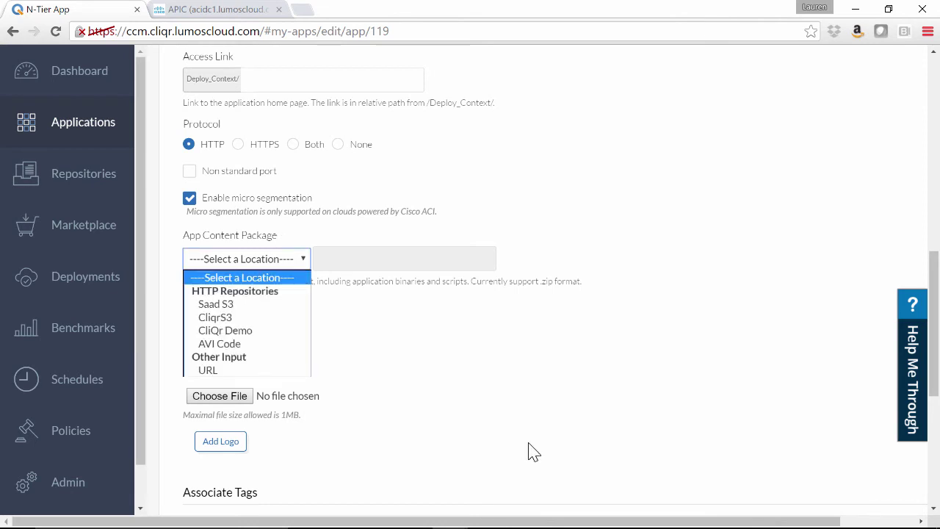
{"action": "left_click", "coordinate": [534, 451]}
{"action": "scroll", "coordinate": [493, 382], "scroll_direction": "down", "scroll_amount": 3}
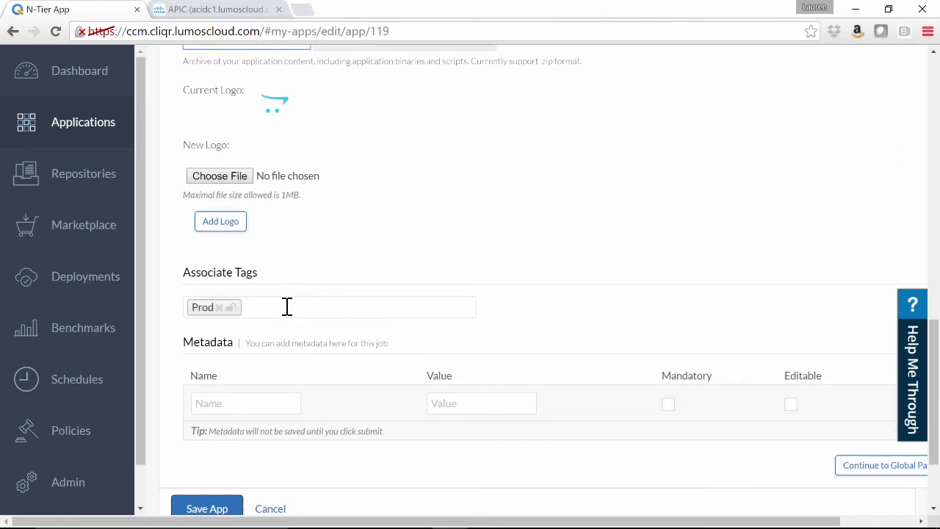
{"action": "scroll", "coordinate": [288, 307], "scroll_direction": "down", "scroll_amount": 1}
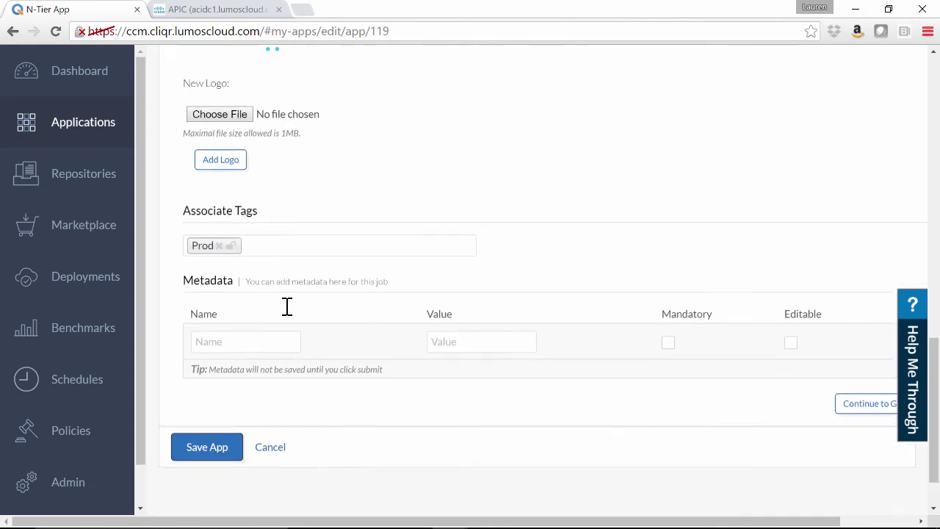
Leave the profile editor without saving and start a new deployment of the OpenCart application.
{"action": "left_click", "coordinate": [271, 443]}
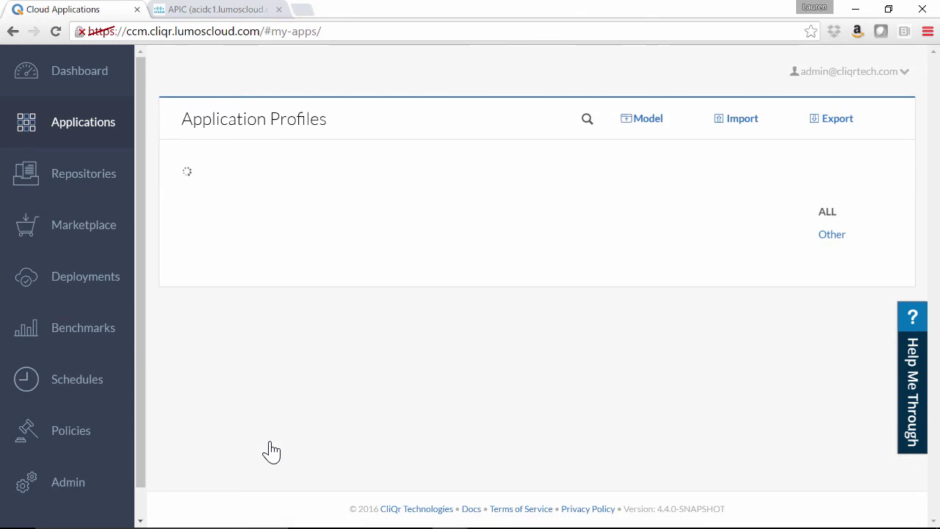
{"action": "scroll", "coordinate": [271, 450], "scroll_direction": "down", "scroll_amount": 3}
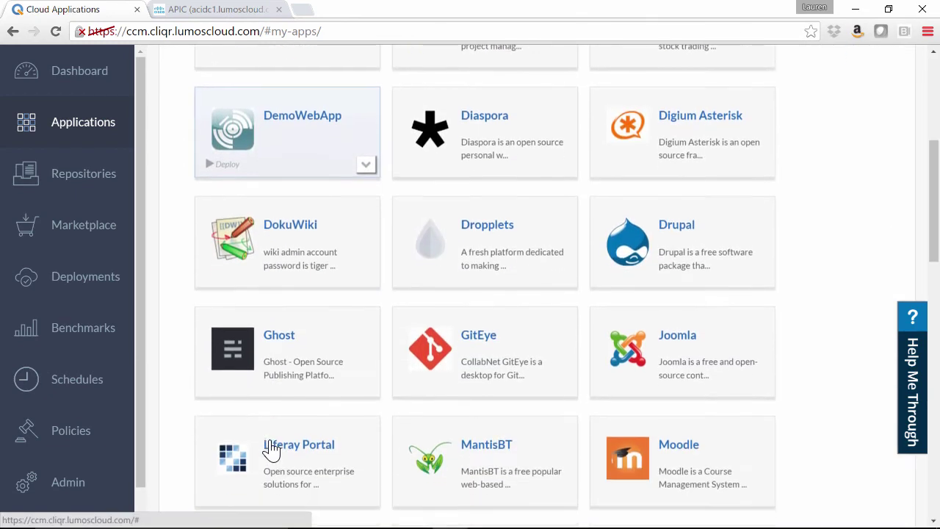
{"action": "scroll", "coordinate": [271, 450], "scroll_direction": "down", "scroll_amount": 3}
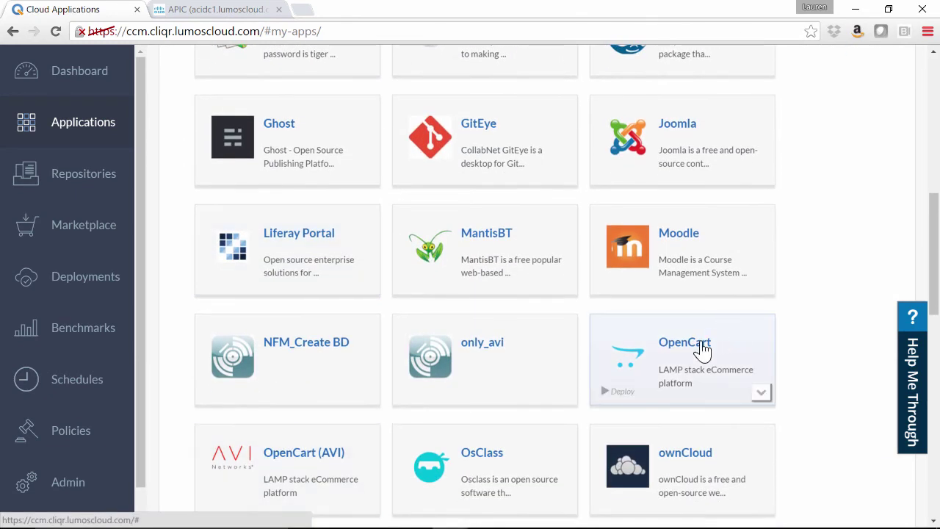
{"action": "left_click", "coordinate": [613, 394]}
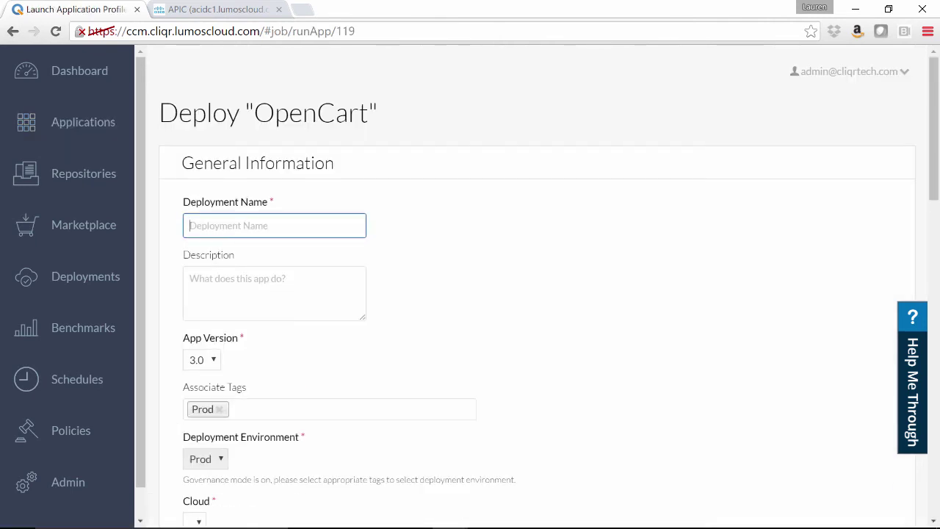
Name the deployment Test-OpenCart and select app version 3.0.
{"action": "type", "text": "Test-O"}
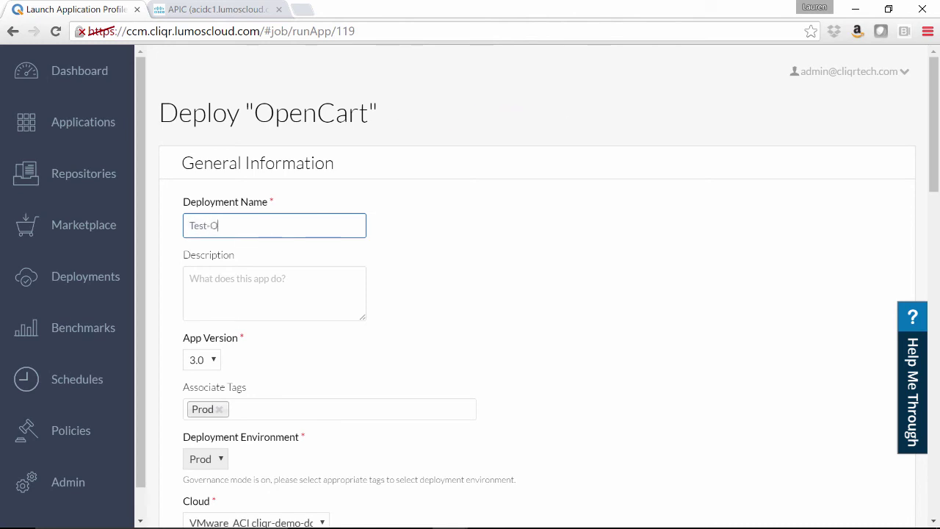
{"action": "type", "text": "penCart"}
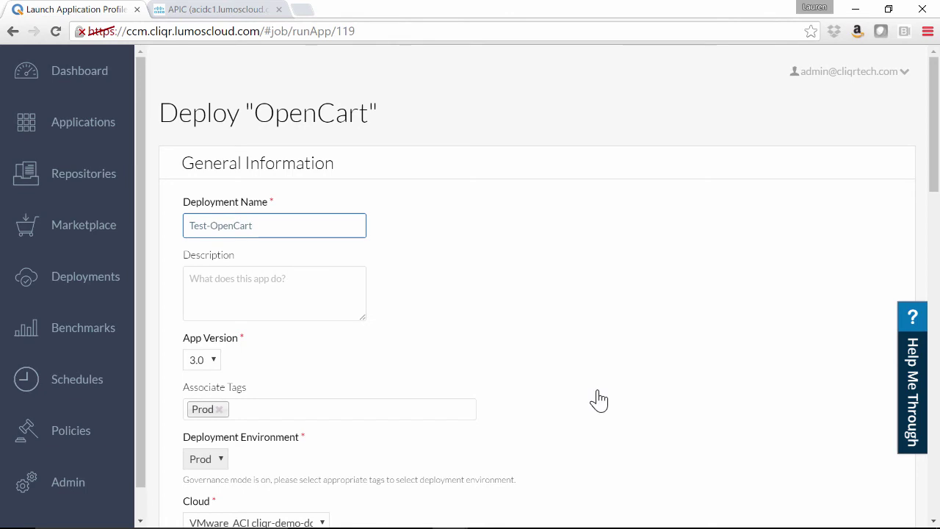
{"action": "scroll", "coordinate": [552, 388], "scroll_direction": "down", "scroll_amount": 3}
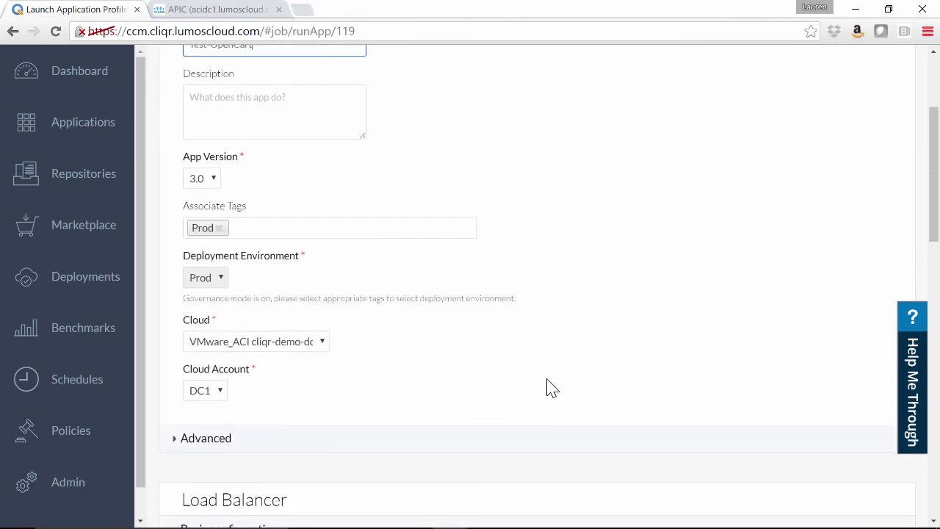
{"action": "left_click", "coordinate": [209, 183]}
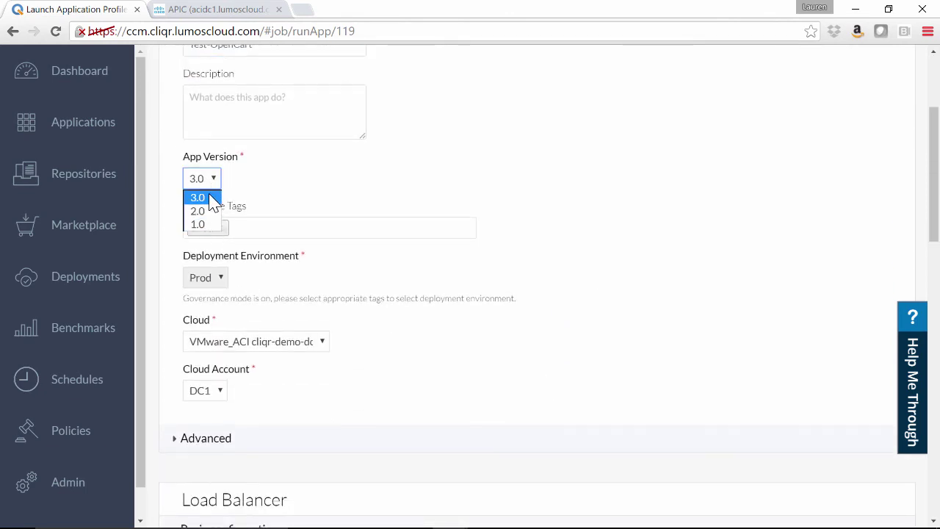
{"action": "left_click", "coordinate": [210, 199]}
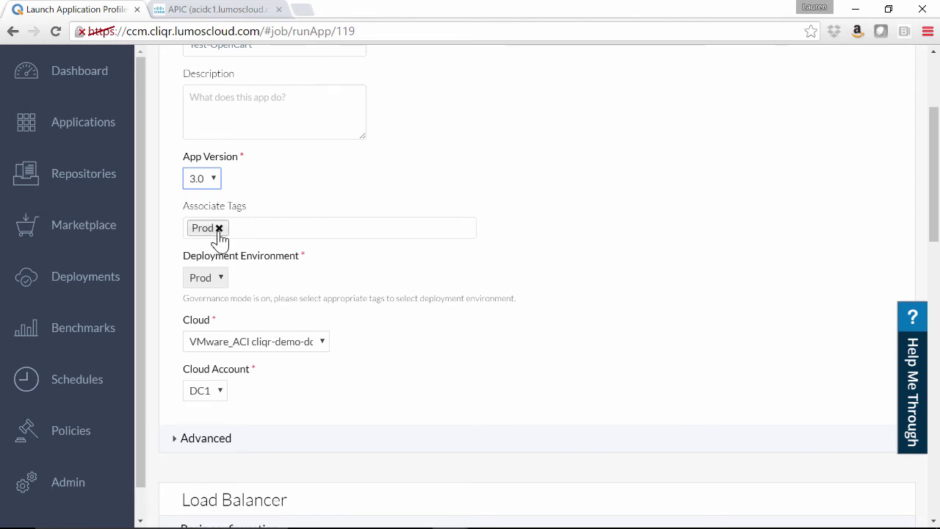
Select VMware_ACI cliqr-demo-dc1 as the deployment cloud and keep DC1 as the cloud account.
{"action": "scroll", "coordinate": [379, 280], "scroll_direction": "down", "scroll_amount": 1}
{"action": "scroll", "coordinate": [380, 279], "scroll_direction": "down", "scroll_amount": 1}
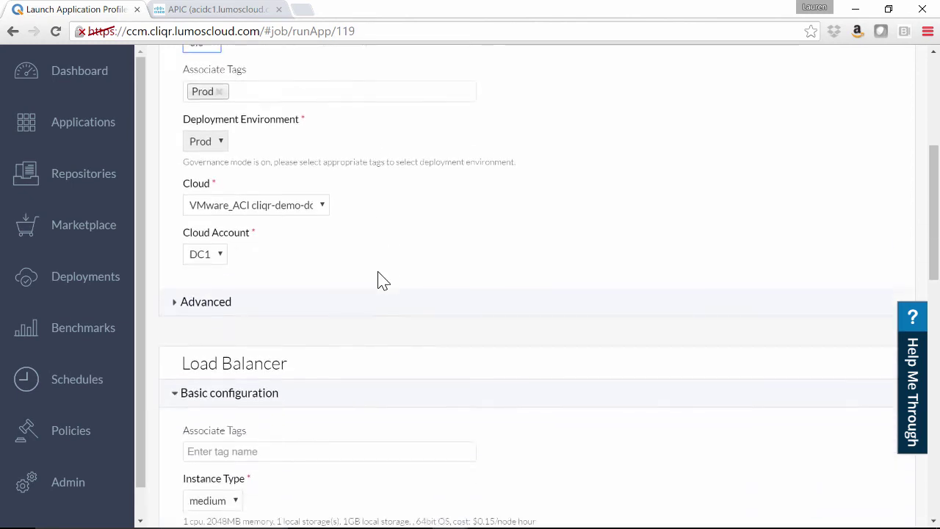
{"action": "scroll", "coordinate": [379, 279], "scroll_direction": "up", "scroll_amount": 2}
{"action": "left_click", "coordinate": [257, 303]}
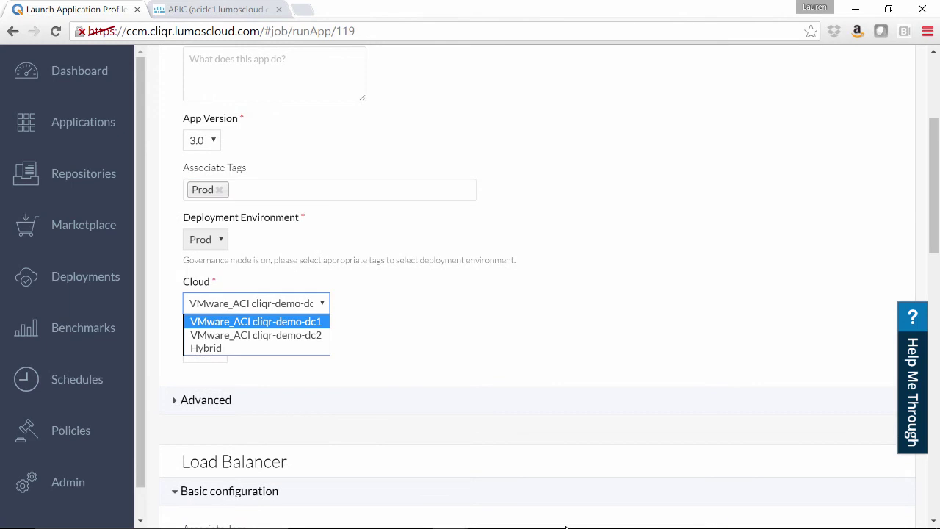
{"action": "key", "text": "Return"}
{"action": "scroll", "coordinate": [426, 323], "scroll_direction": "down", "scroll_amount": 4}
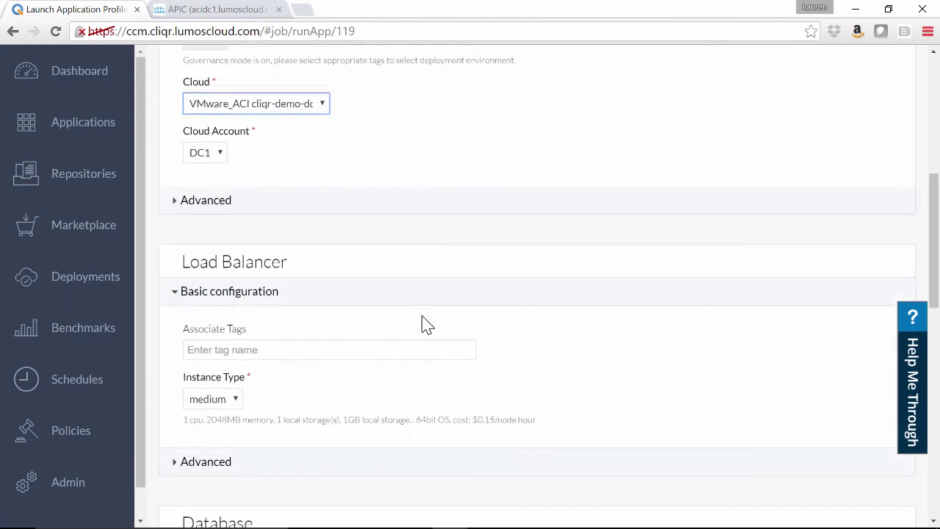
{"action": "left_click", "coordinate": [223, 88]}
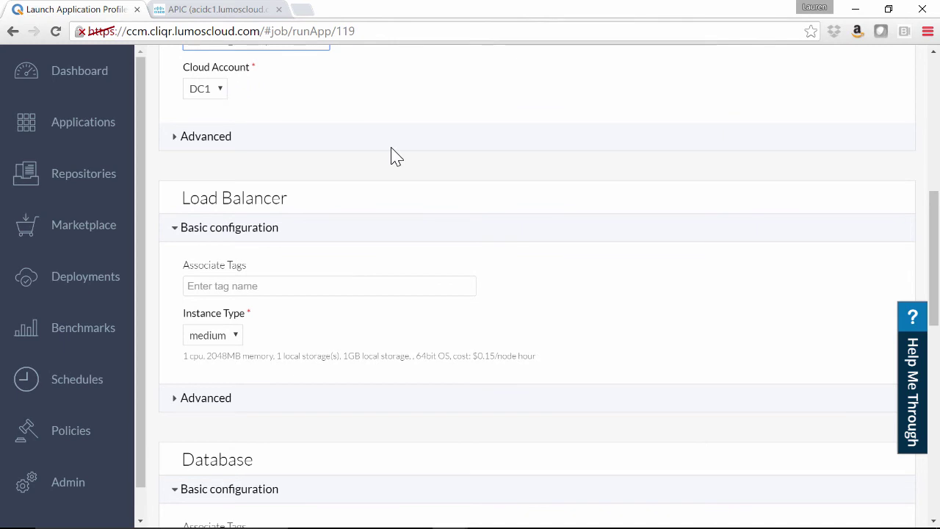
{"action": "left_click", "coordinate": [395, 154]}
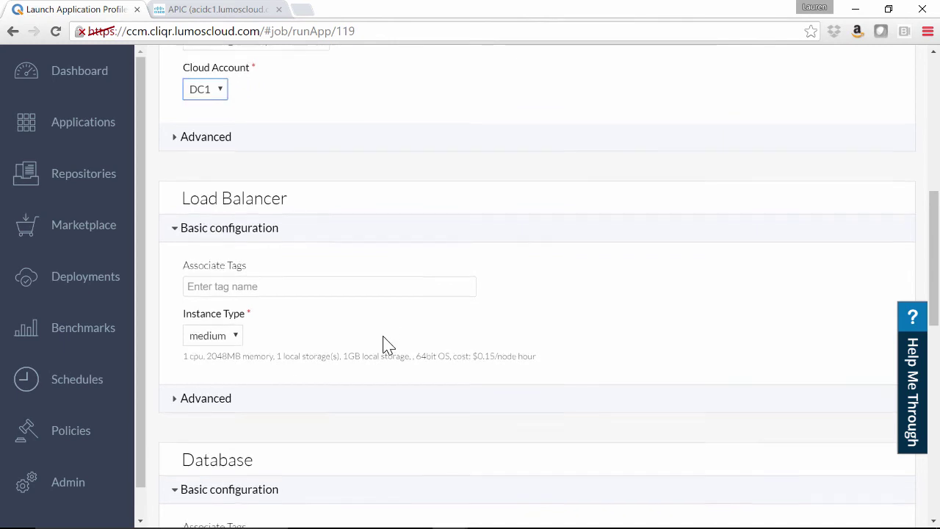
Expand the load balancer's advanced settings to review its data center, cluster, network interface and ACI options.
{"action": "scroll", "coordinate": [386, 344], "scroll_direction": "down", "scroll_amount": 2}
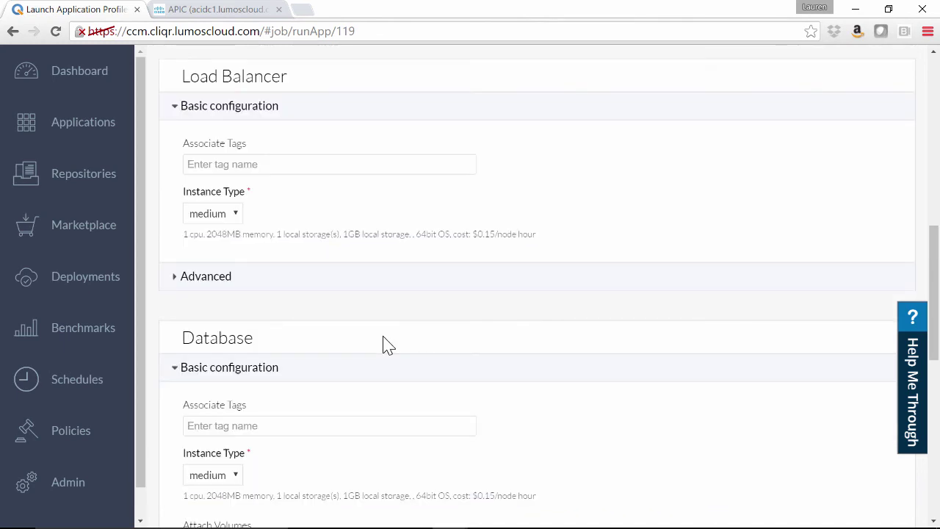
{"action": "left_click", "coordinate": [177, 282]}
{"action": "scroll", "coordinate": [553, 362], "scroll_direction": "down", "scroll_amount": 3}
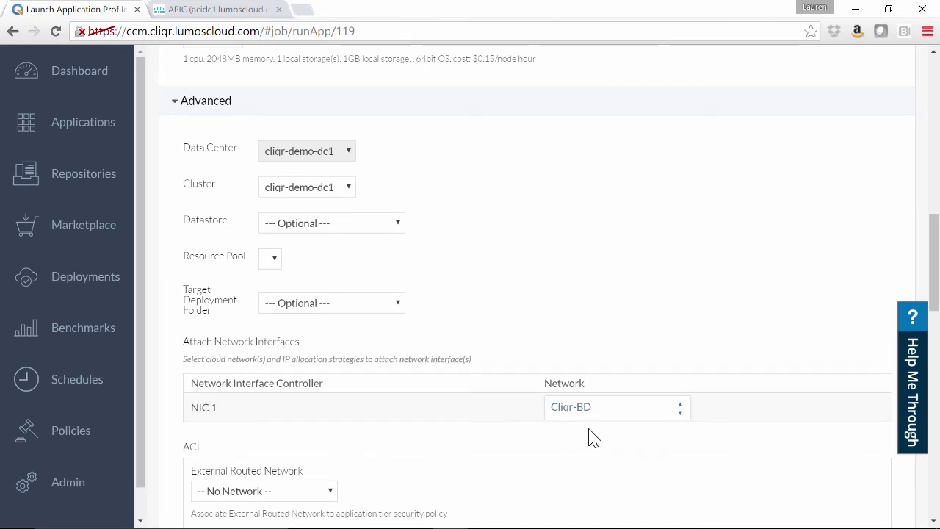
Switch to APIC to examine the Cliqr-BD bridge domain's properties in tenant Cliqr, and return to the CliQr deployment form.
{"action": "left_click", "coordinate": [220, 9]}
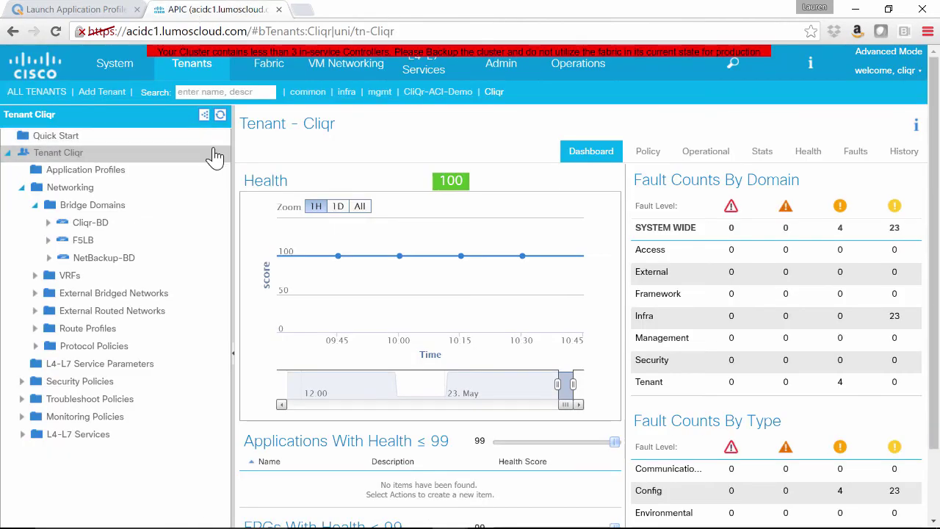
{"action": "left_click", "coordinate": [133, 222]}
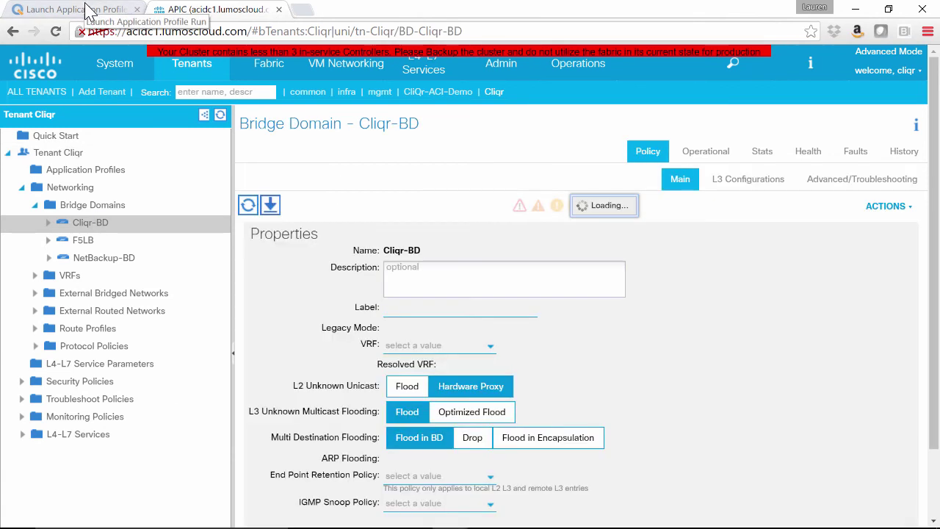
{"action": "left_click", "coordinate": [87, 10]}
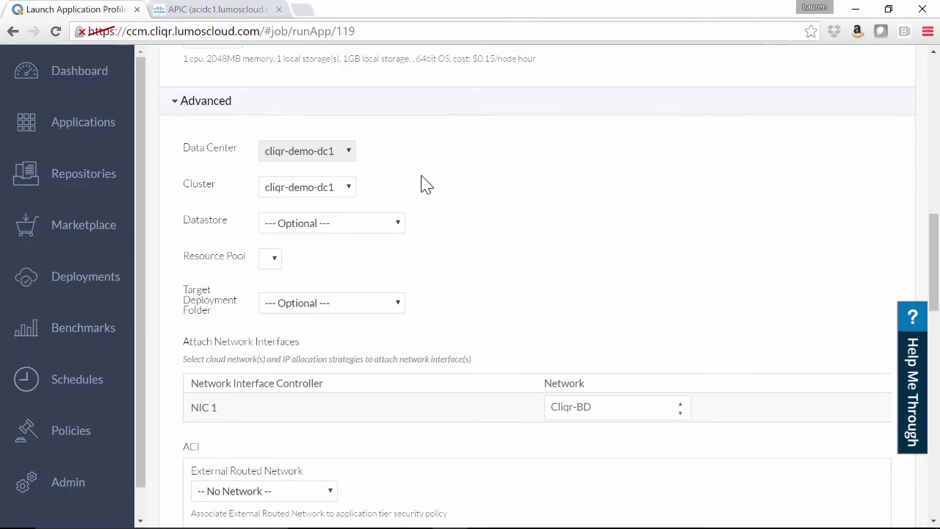
Keep the load balancer's External Routed Network at No Network and submit the Test-OpenCart deployment.
{"action": "scroll", "coordinate": [479, 271], "scroll_direction": "down", "scroll_amount": 4}
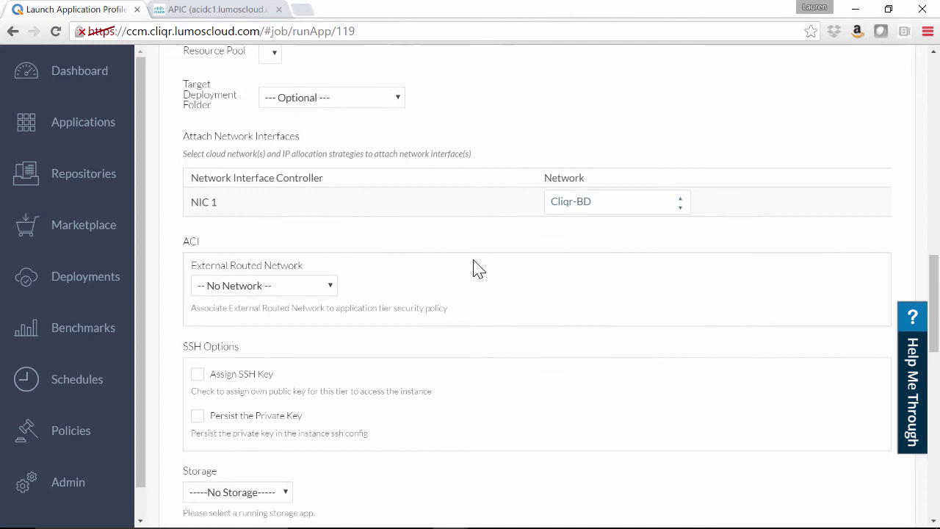
{"action": "left_click", "coordinate": [330, 288]}
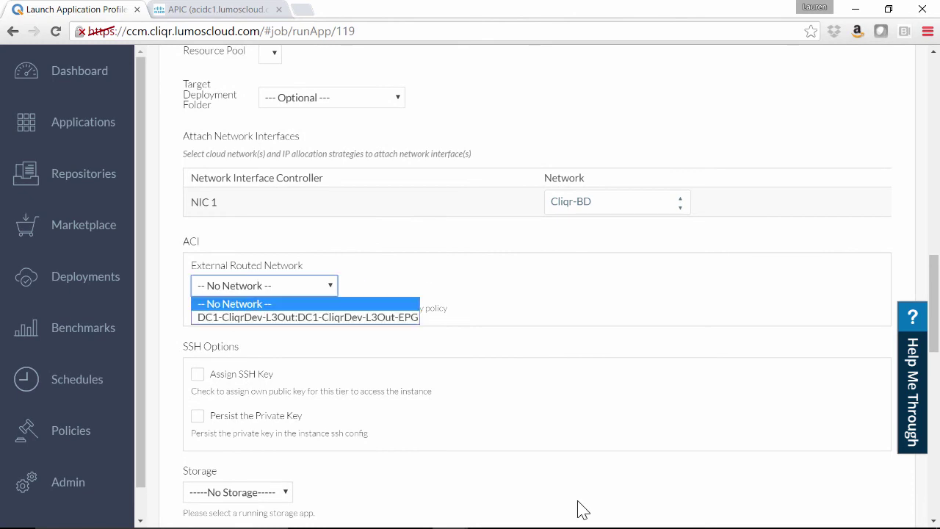
{"action": "left_click", "coordinate": [335, 303]}
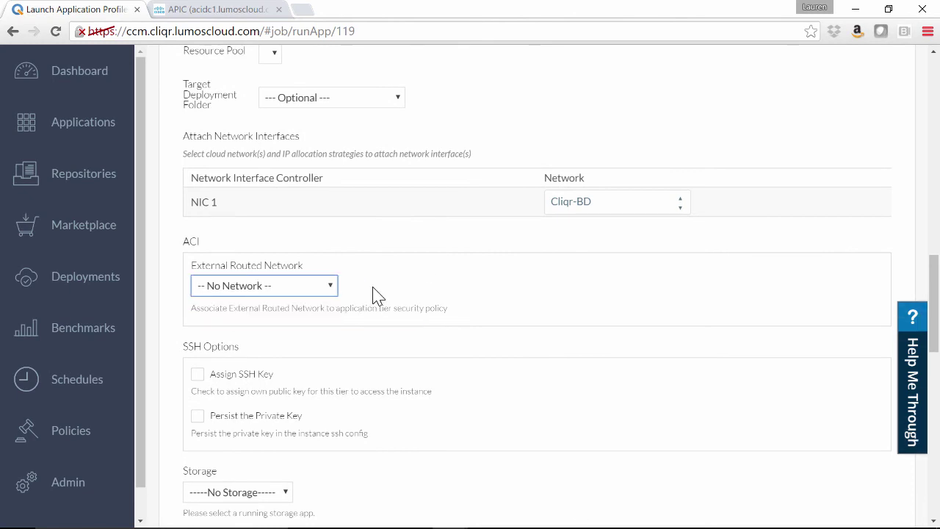
{"action": "scroll", "coordinate": [461, 357], "scroll_direction": "down", "scroll_amount": 3}
{"action": "scroll", "coordinate": [461, 357], "scroll_direction": "down", "scroll_amount": 12}
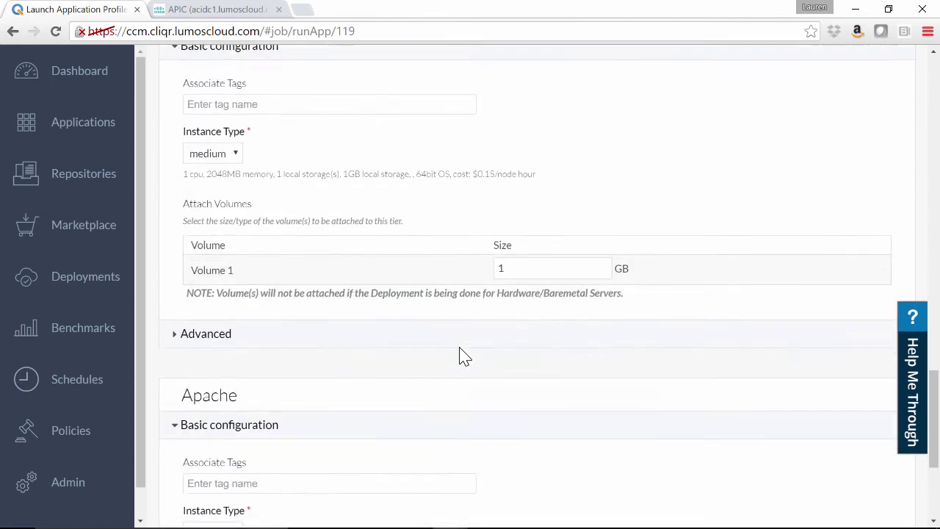
{"action": "left_click", "coordinate": [204, 432]}
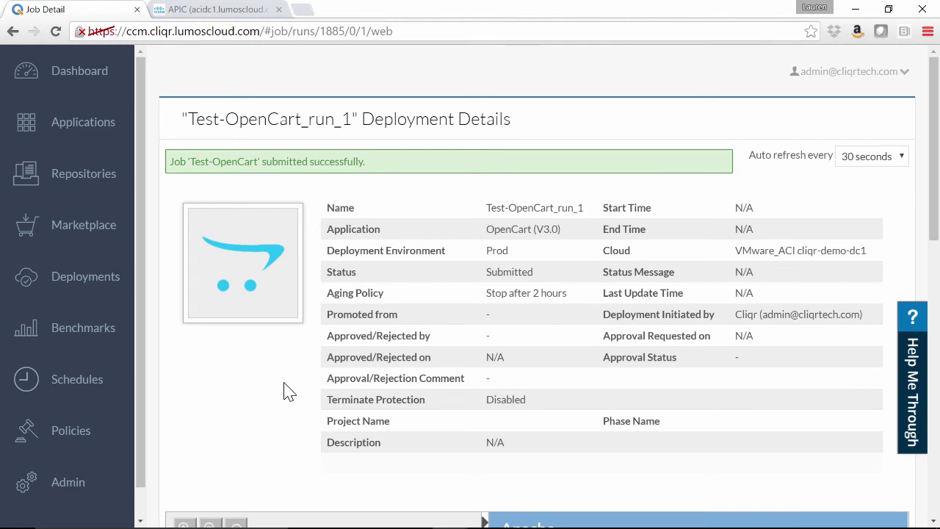
Examine the submitted deployment's tier topology and the Apache tier's status details.
{"action": "scroll", "coordinate": [287, 391], "scroll_direction": "down", "scroll_amount": 4}
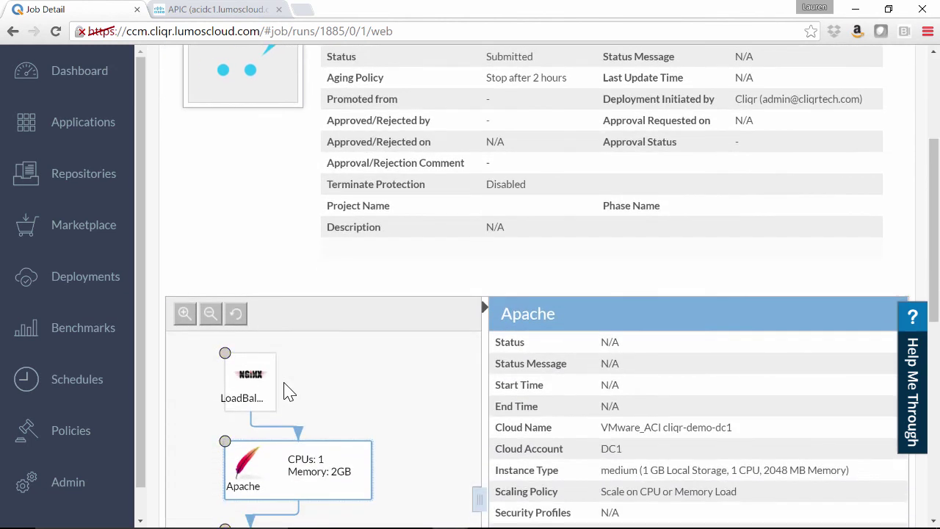
{"action": "scroll", "coordinate": [287, 392], "scroll_direction": "down", "scroll_amount": 2}
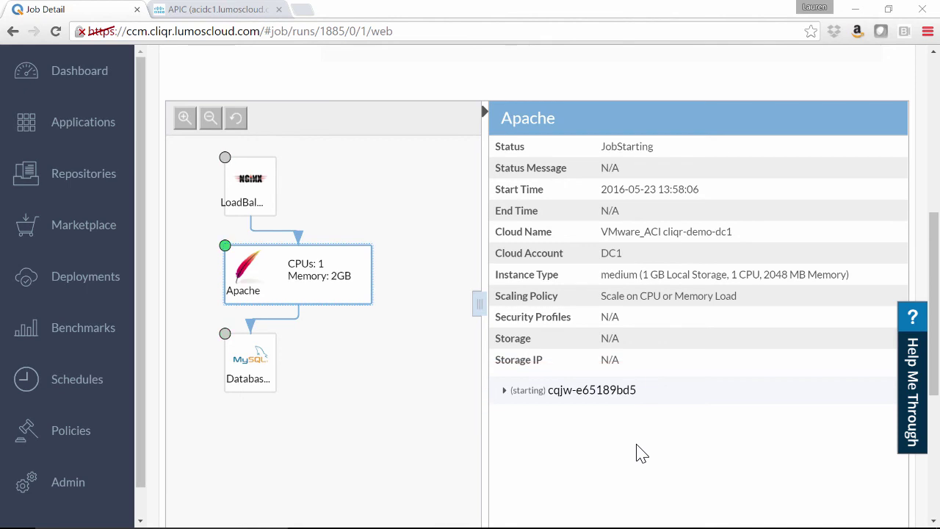
{"action": "scroll", "coordinate": [642, 453], "scroll_direction": "down", "scroll_amount": 1}
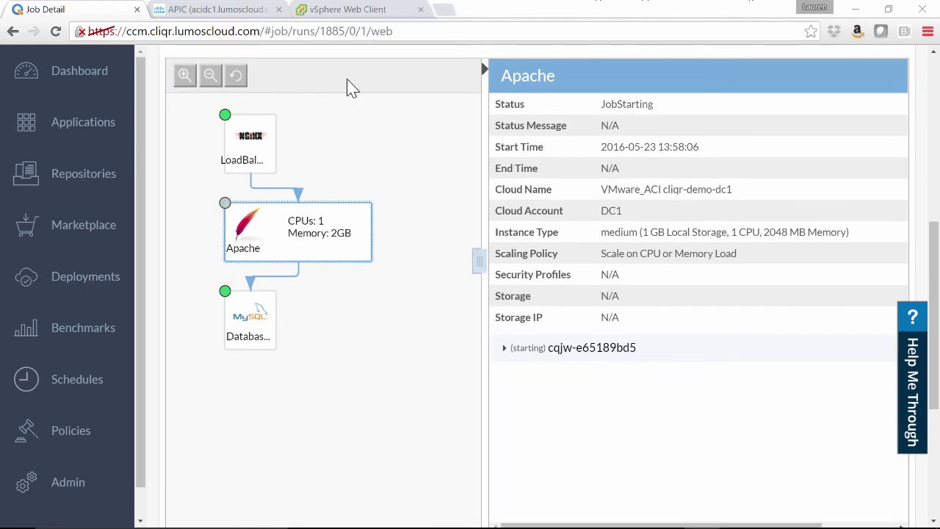
Switch to APIC and expand the Test-OpenCart_1885 application profile down to the Apache EPG under Application EPGs.
{"action": "left_click", "coordinate": [223, 9]}
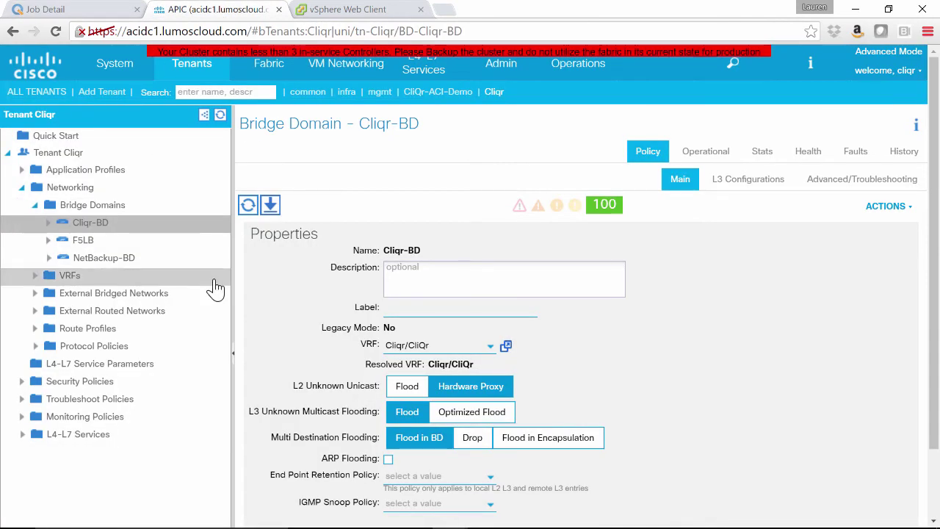
{"action": "left_click", "coordinate": [22, 169]}
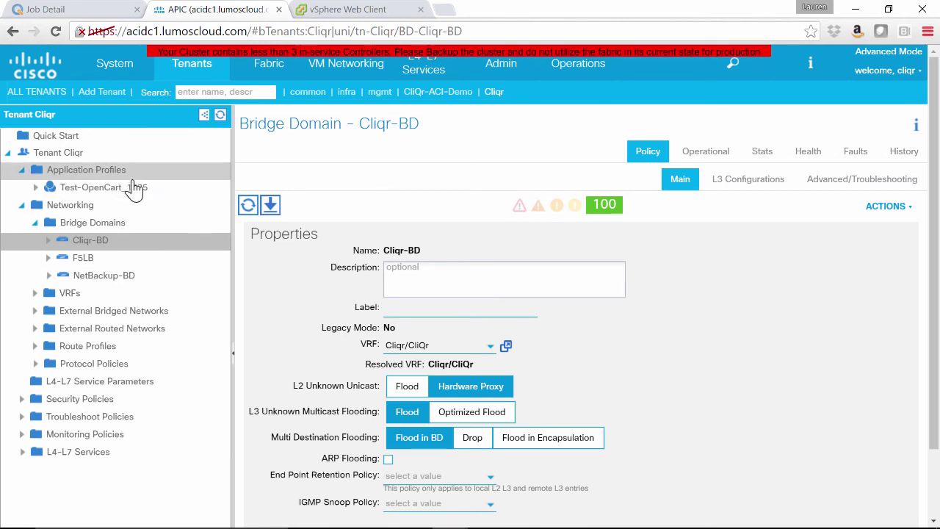
{"action": "left_click", "coordinate": [34, 187]}
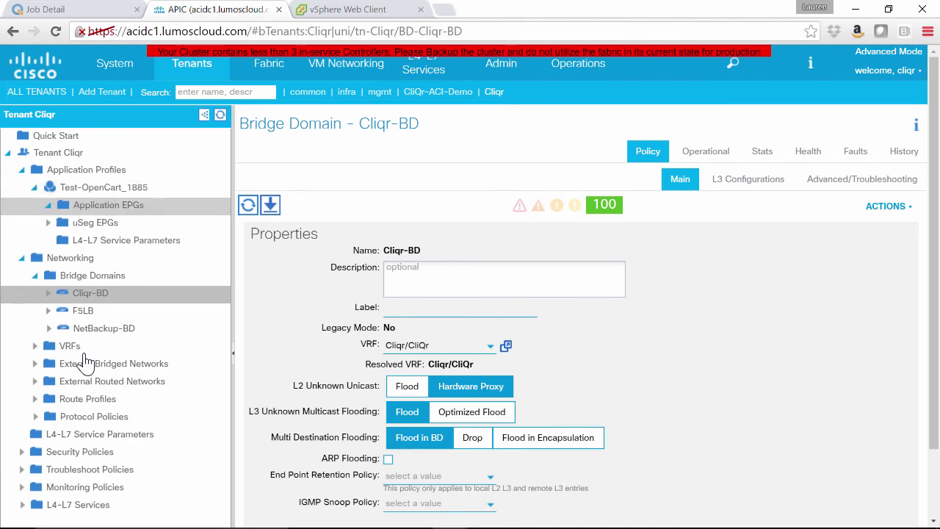
{"action": "left_click", "coordinate": [48, 205]}
{"action": "left_click", "coordinate": [61, 223]}
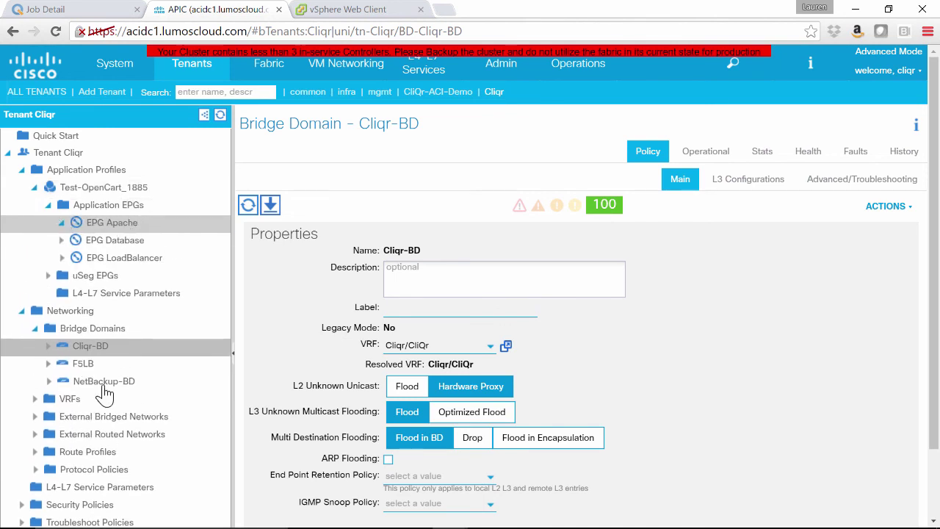
Open the Apache EPG's operational client end-points and widen the End Point column to read the full name.
{"action": "left_click", "coordinate": [61, 227]}
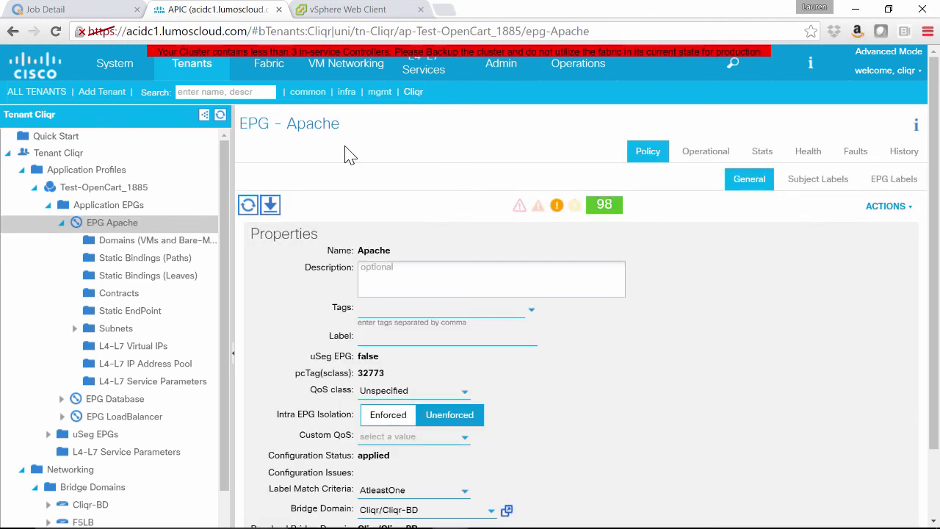
{"action": "left_click", "coordinate": [696, 151]}
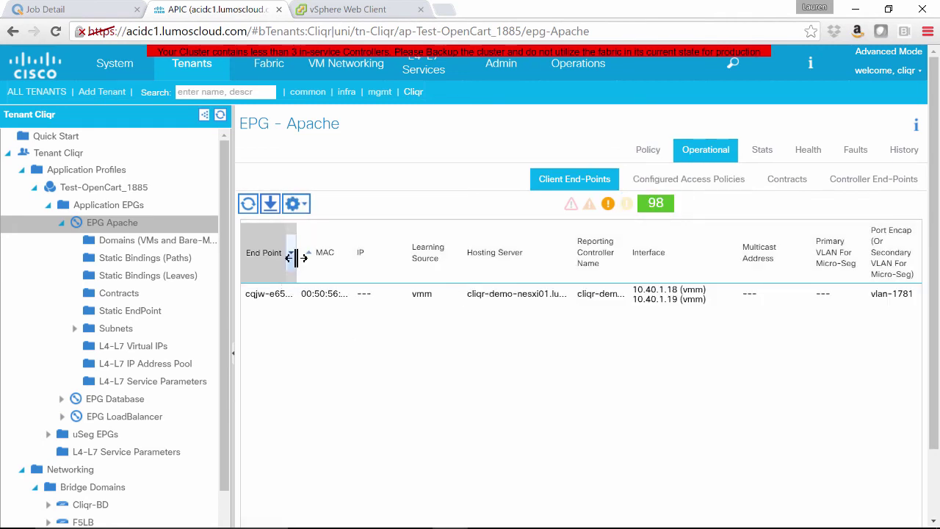
{"action": "left_click_drag", "start_coordinate": [298, 256], "coordinate": [345, 258]}
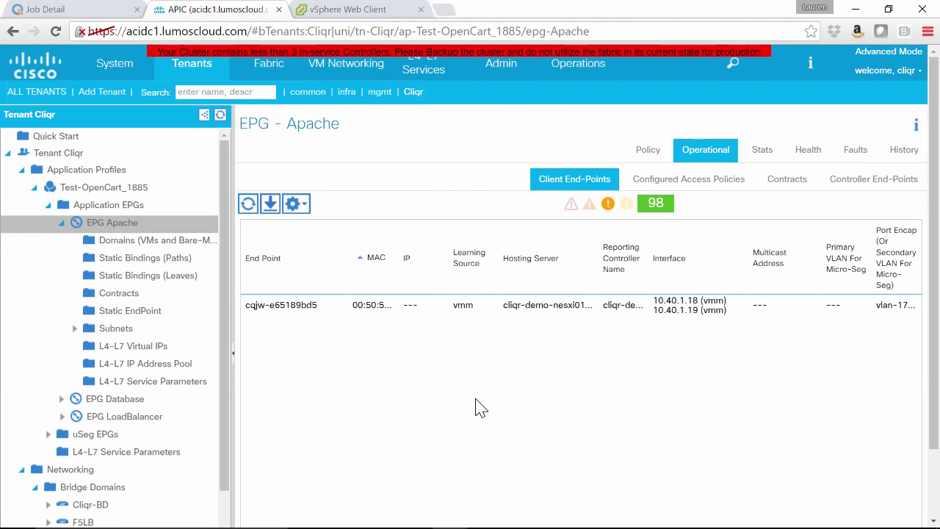
Switch to vSphere Web Client, look through the CliqrUser-2 folder under cliqr-demo-dc1, and return to the CliQr deployment details.
{"action": "left_click", "coordinate": [356, 10]}
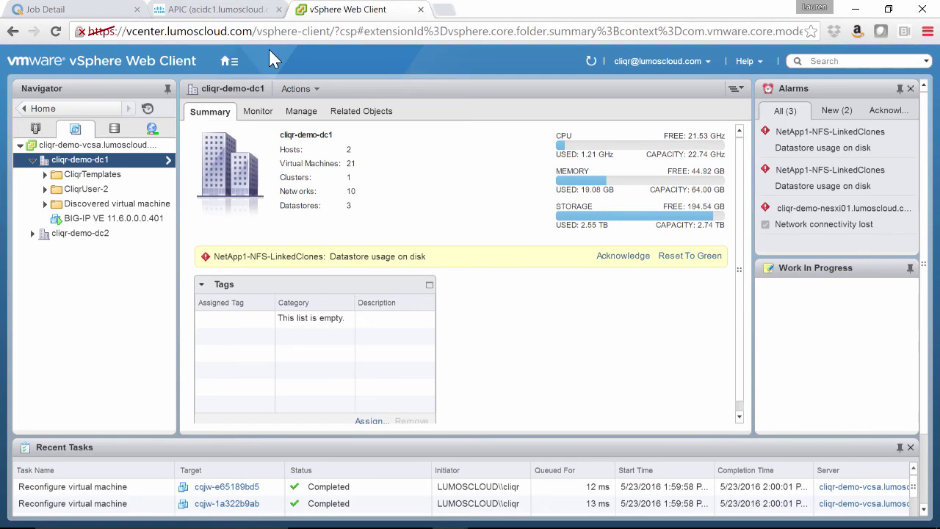
{"action": "left_click", "coordinate": [45, 190]}
{"action": "left_click", "coordinate": [89, 234]}
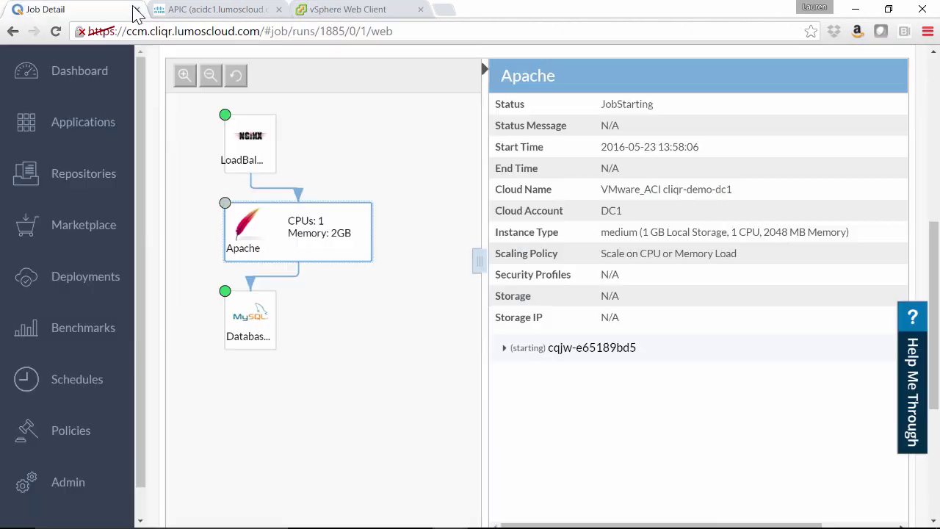
{"action": "left_click", "coordinate": [133, 11]}
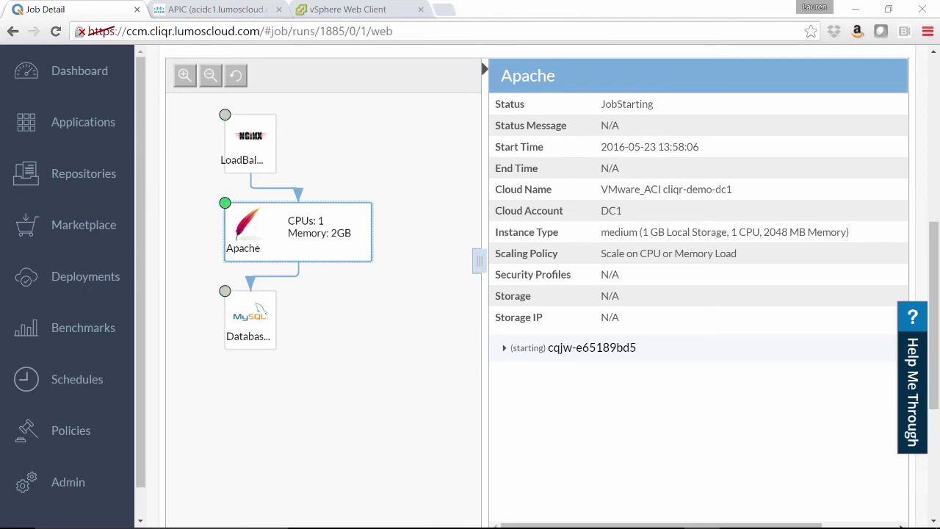
{"action": "mouse_move", "coordinate": [513, 514]}
{"action": "left_click", "coordinate": [546, 481]}
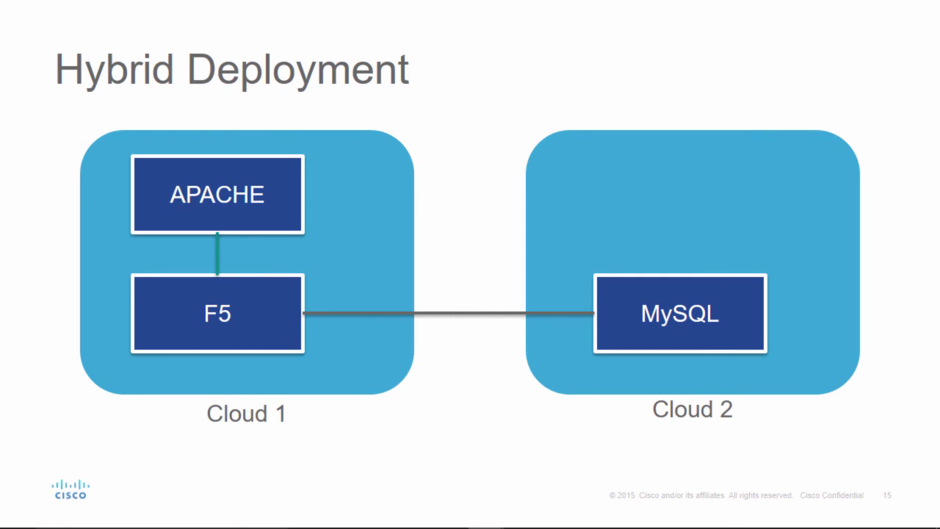
{"action": "key", "text": "Right"}
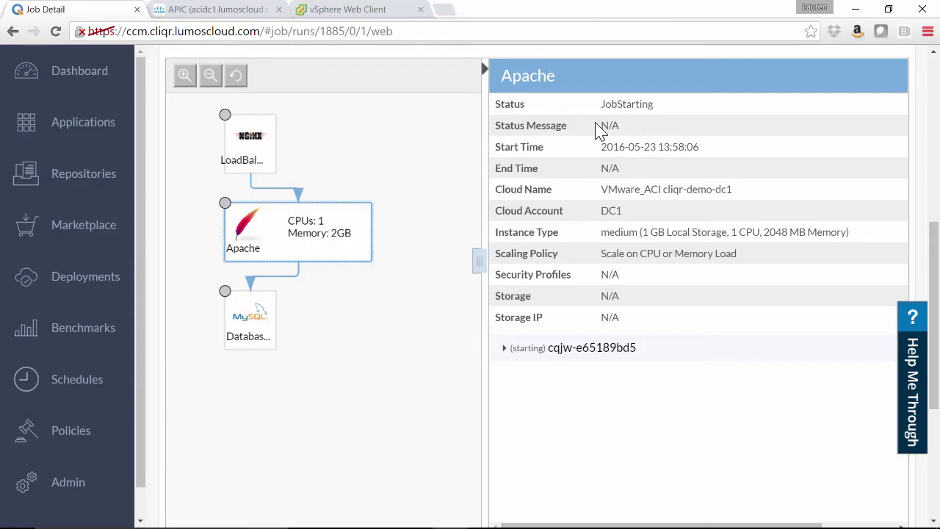
Go to the application profiles and start a new deployment of the OpenCart application.
{"action": "left_click", "coordinate": [101, 135]}
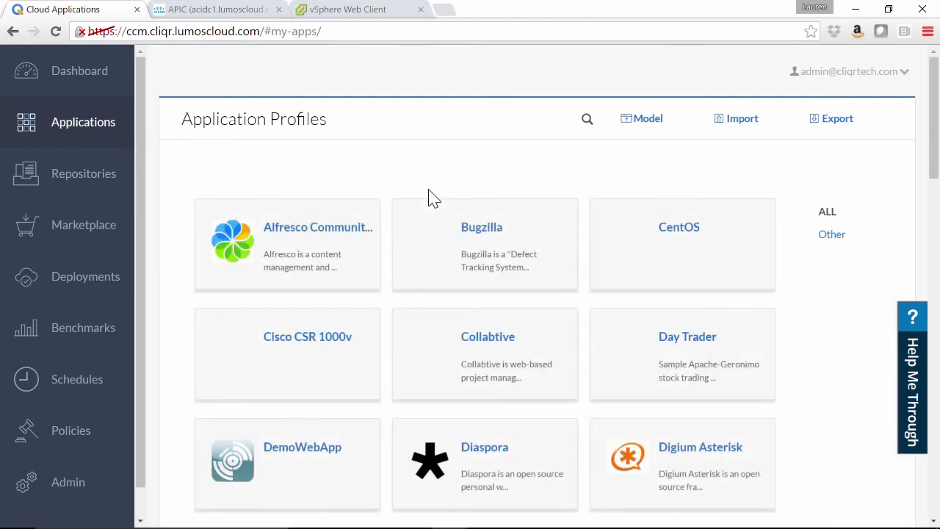
{"action": "scroll", "coordinate": [433, 198], "scroll_direction": "down", "scroll_amount": 5}
{"action": "scroll", "coordinate": [430, 199], "scroll_direction": "down", "scroll_amount": 3}
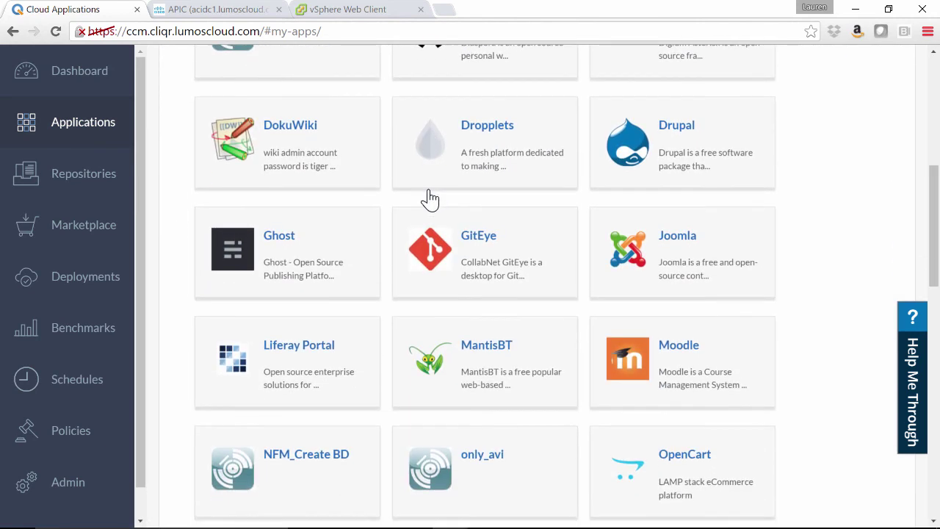
{"action": "mouse_move", "coordinate": [683, 351]}
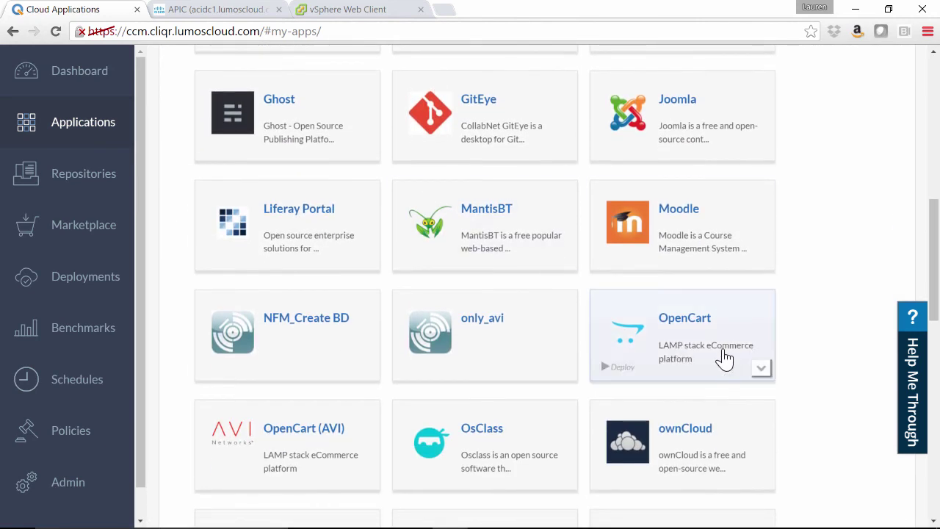
{"action": "left_click", "coordinate": [619, 370]}
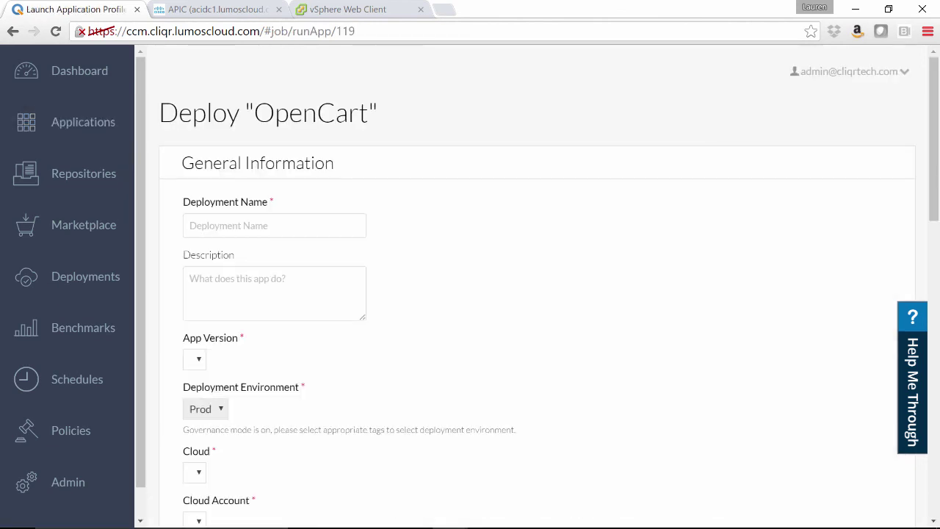
Name the new deployment Hybrid-Test-OpenCart.
{"action": "scroll", "coordinate": [526, 312], "scroll_direction": "down", "scroll_amount": 1}
{"action": "left_click", "coordinate": [306, 129]}
{"action": "type", "text": "Hybrid-Test-OpenCart"}
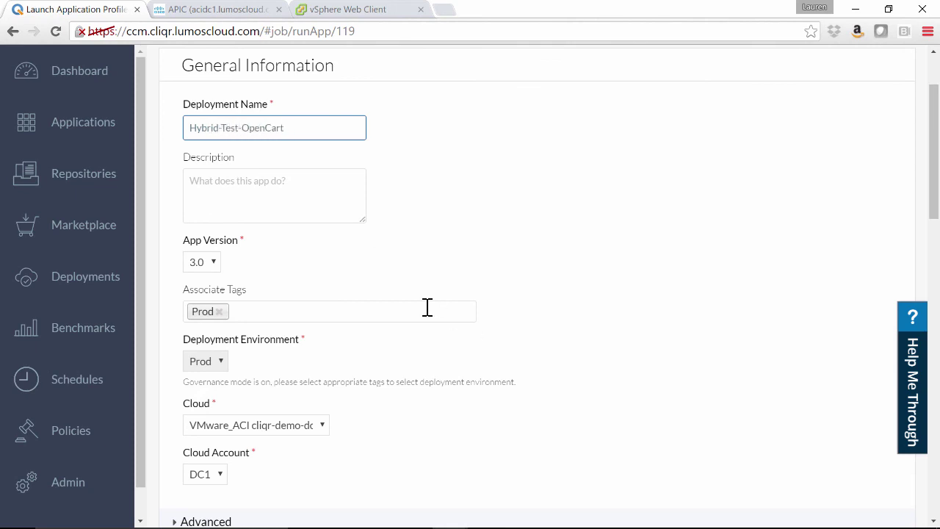
Set the deployment's cloud to Hybrid so that each tier gets its own cloud selection.
{"action": "scroll", "coordinate": [427, 308], "scroll_direction": "down", "scroll_amount": 1}
{"action": "scroll", "coordinate": [427, 316], "scroll_direction": "down", "scroll_amount": 3}
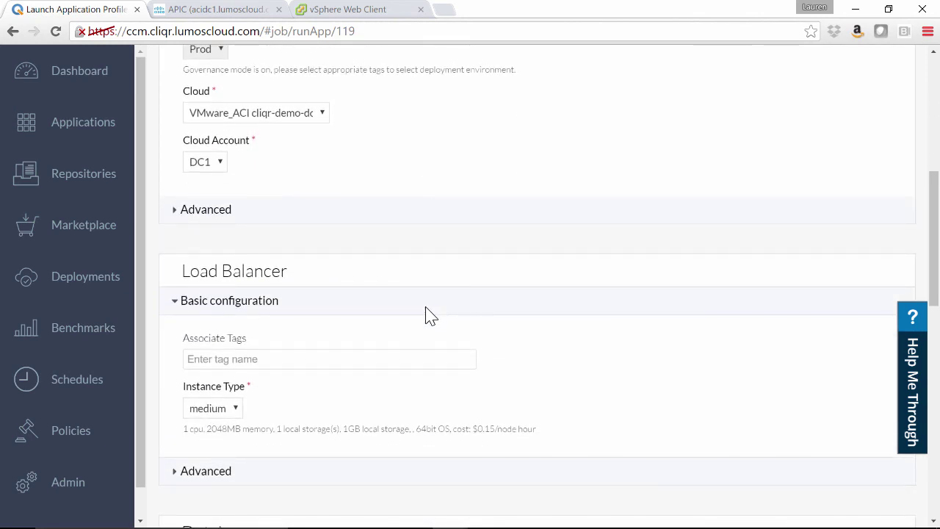
{"action": "left_click", "coordinate": [316, 113]}
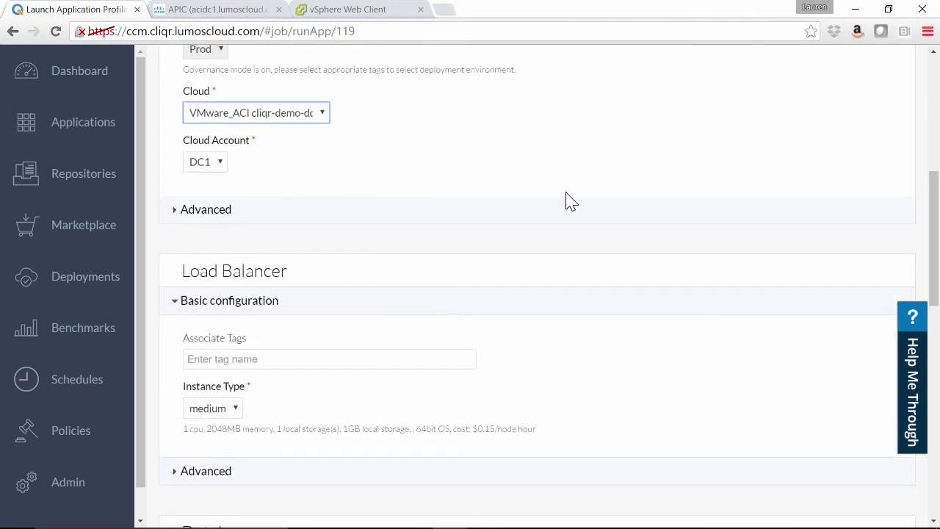
{"action": "left_click", "coordinate": [300, 158]}
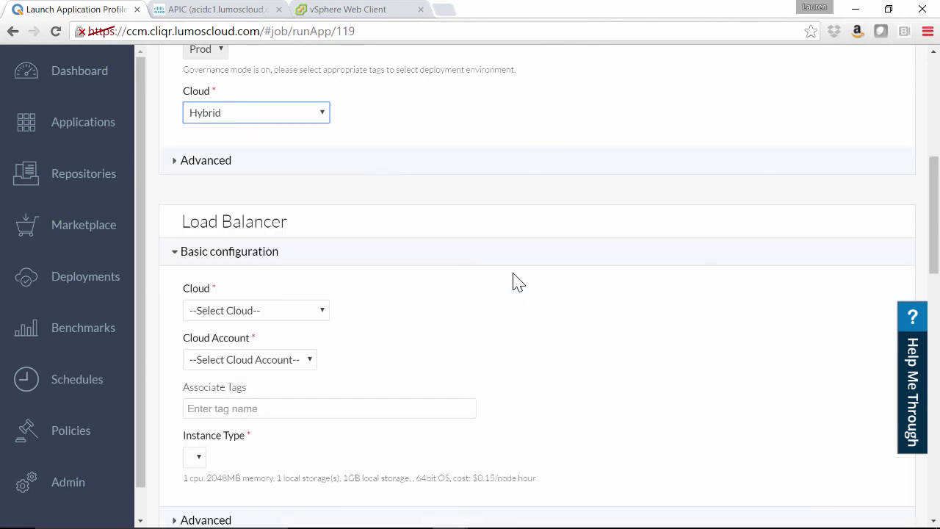
Set the load balancer tier's cloud to VMware_ACI cliqr-demo-dc1, using the DC1 cloud account.
{"action": "scroll", "coordinate": [294, 165], "scroll_direction": "down", "scroll_amount": 2}
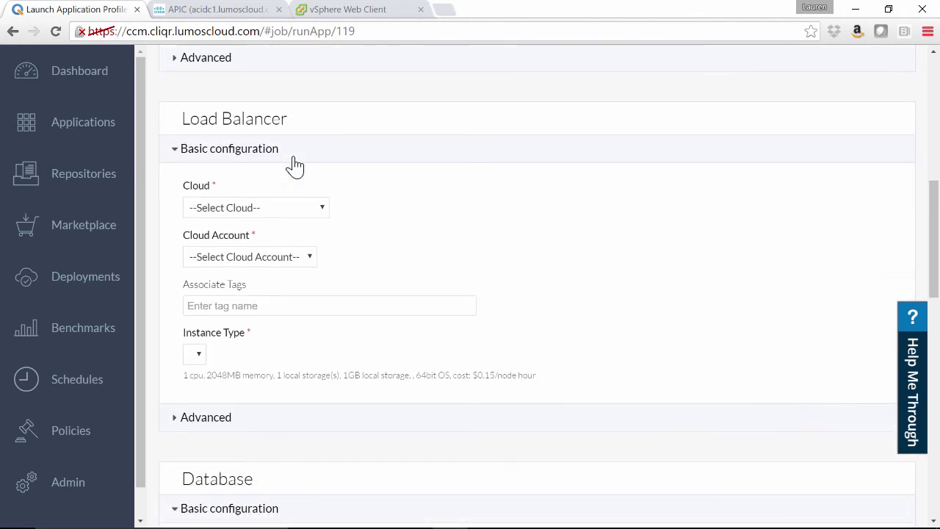
{"action": "left_click", "coordinate": [324, 211]}
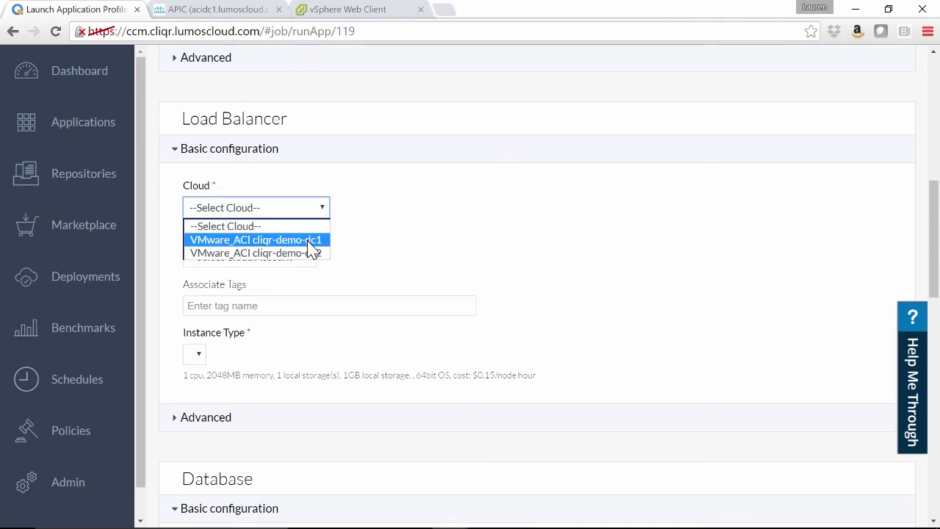
{"action": "key", "text": "Return"}
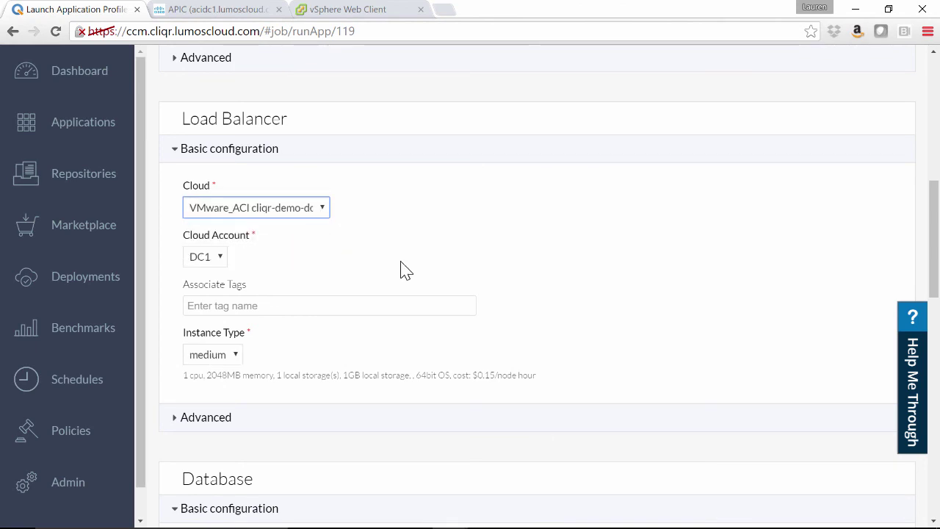
{"action": "scroll", "coordinate": [403, 269], "scroll_direction": "up", "scroll_amount": 2}
{"action": "scroll", "coordinate": [404, 269], "scroll_direction": "down", "scroll_amount": 6}
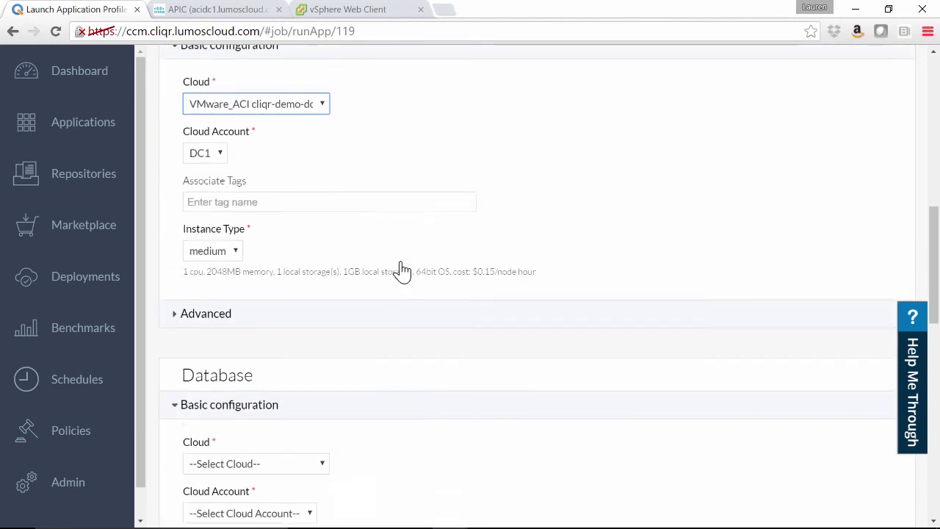
Set the Database tier's cloud to VMware_ACI cliqr-demo-dc2, using the DC2 cloud account.
{"action": "scroll", "coordinate": [403, 271], "scroll_direction": "down", "scroll_amount": 1}
{"action": "left_click", "coordinate": [324, 212]}
{"action": "key", "text": "Down"}
{"action": "key", "text": "Down"}
{"action": "key", "text": "Return"}
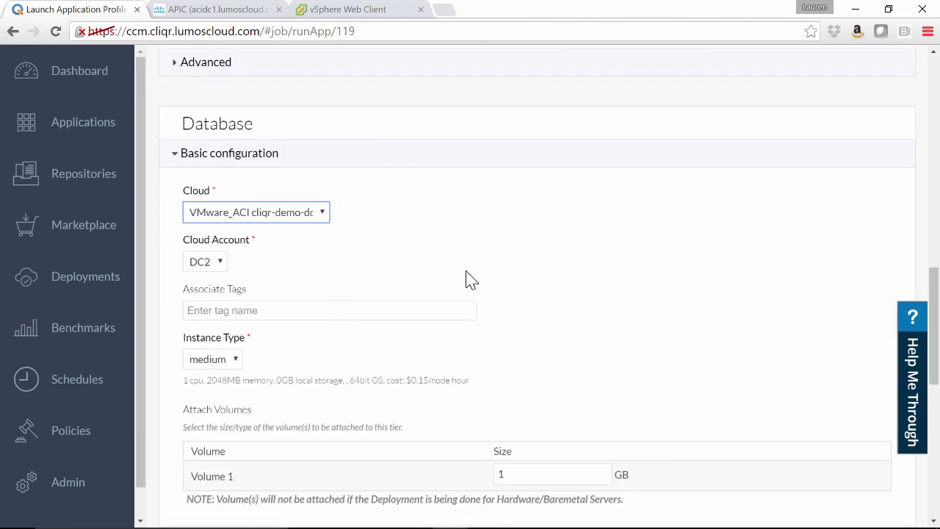
Set the Apache tier's cloud to VMware_ACI cliqr-demo-dc1 with the DC1 account, and discard the hybrid deployment without submitting it.
{"action": "scroll", "coordinate": [466, 271], "scroll_direction": "down", "scroll_amount": 1}
{"action": "scroll", "coordinate": [471, 280], "scroll_direction": "down", "scroll_amount": 6}
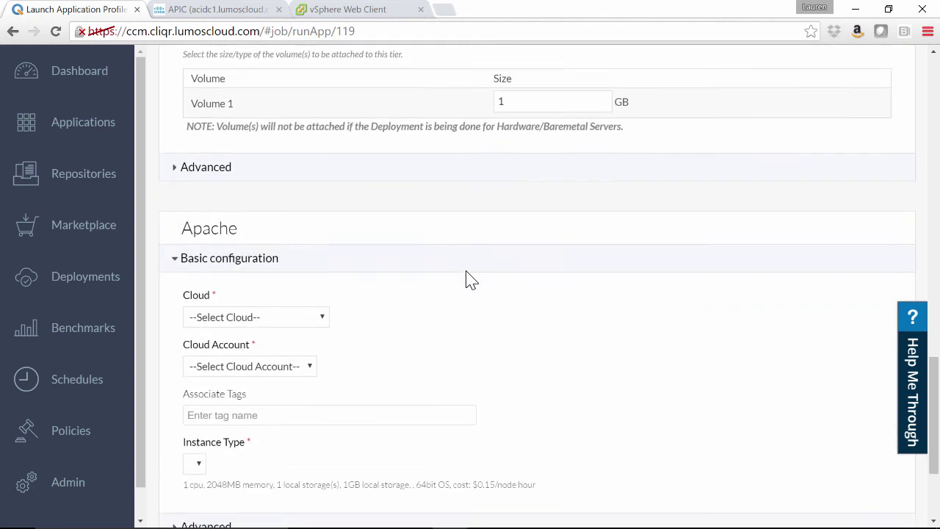
{"action": "left_click", "coordinate": [323, 247]}
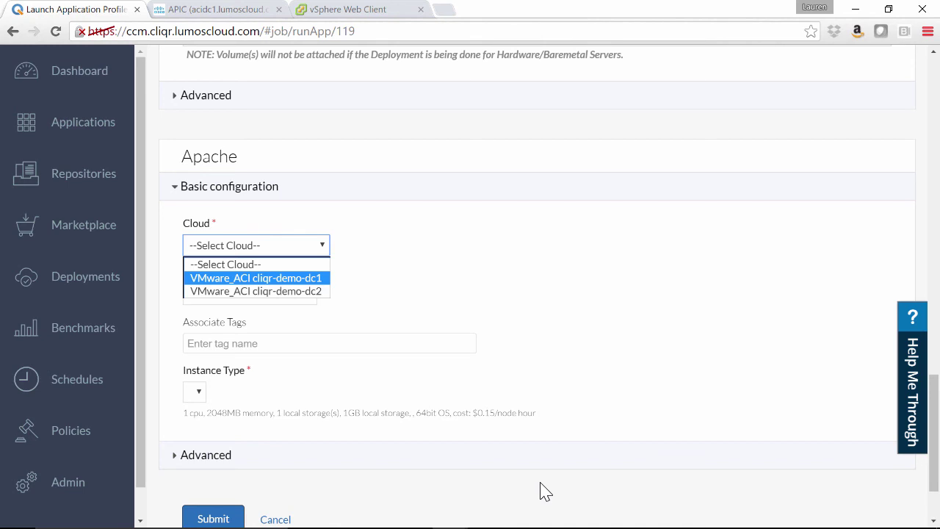
{"action": "key", "text": "Return"}
{"action": "scroll", "coordinate": [541, 490], "scroll_direction": "down", "scroll_amount": 1}
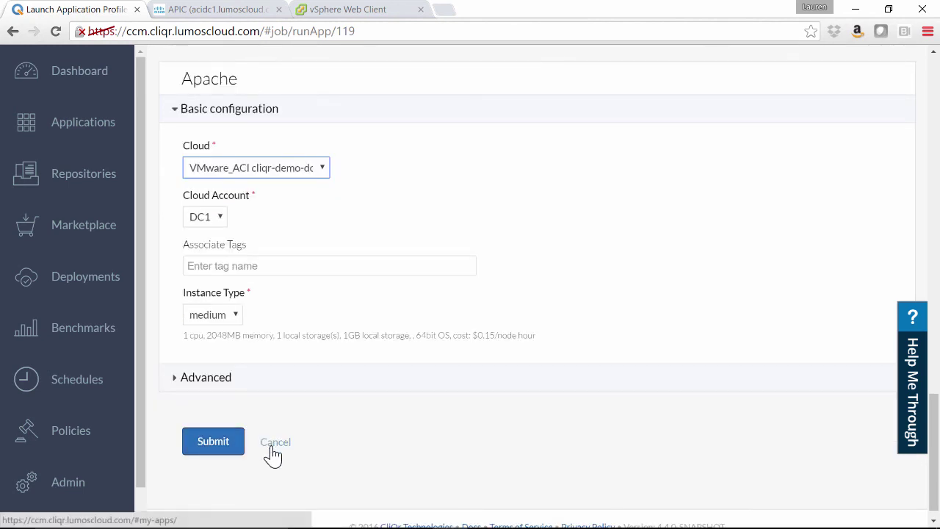
{"action": "left_click", "coordinate": [272, 450]}
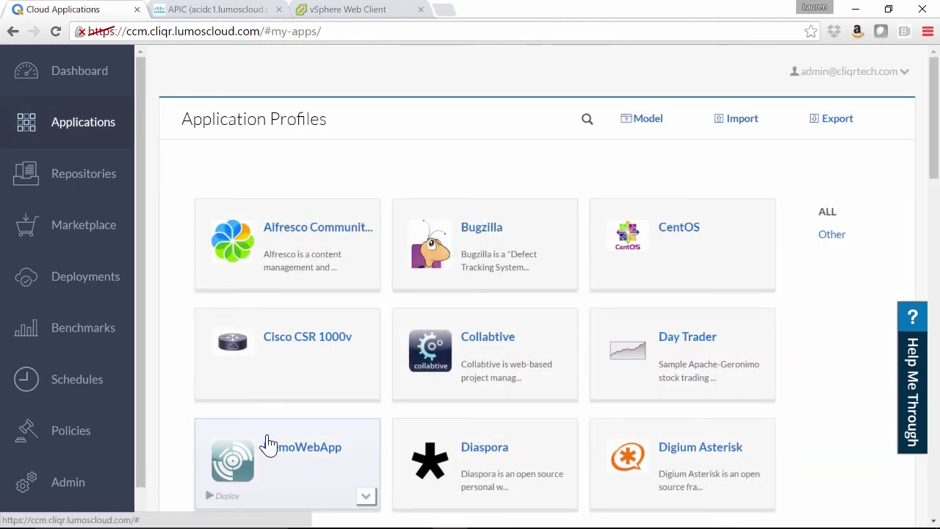
Go to the application deployments and open the details of the Pet-LM deployment.
{"action": "left_click", "coordinate": [111, 280]}
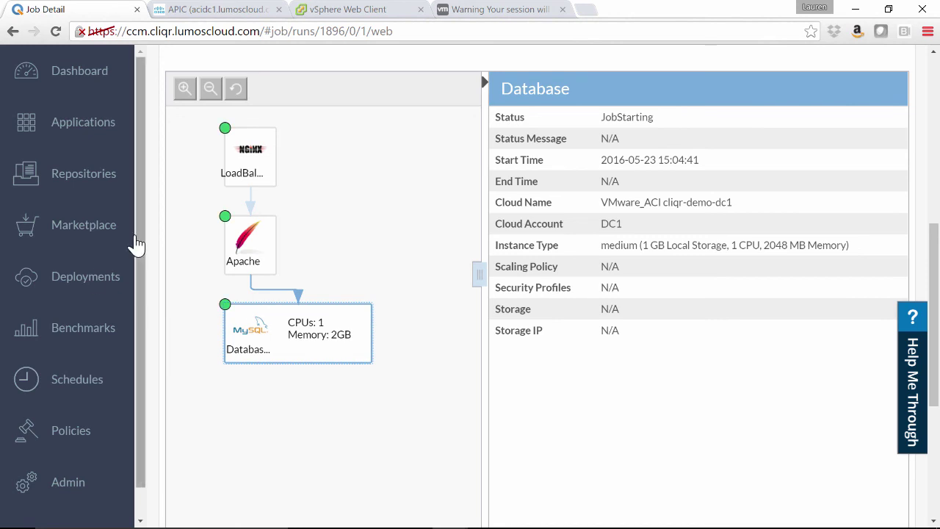
{"action": "left_click", "coordinate": [91, 278]}
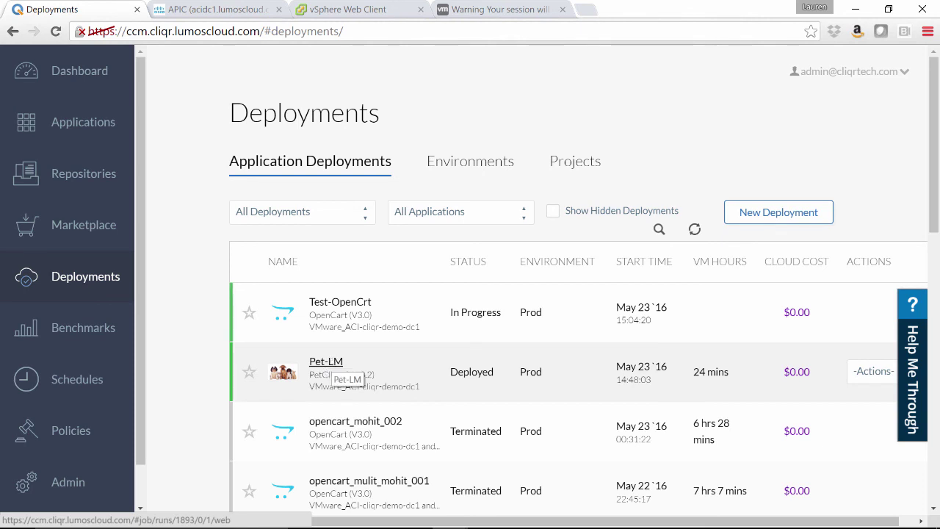
{"action": "left_click", "coordinate": [332, 367]}
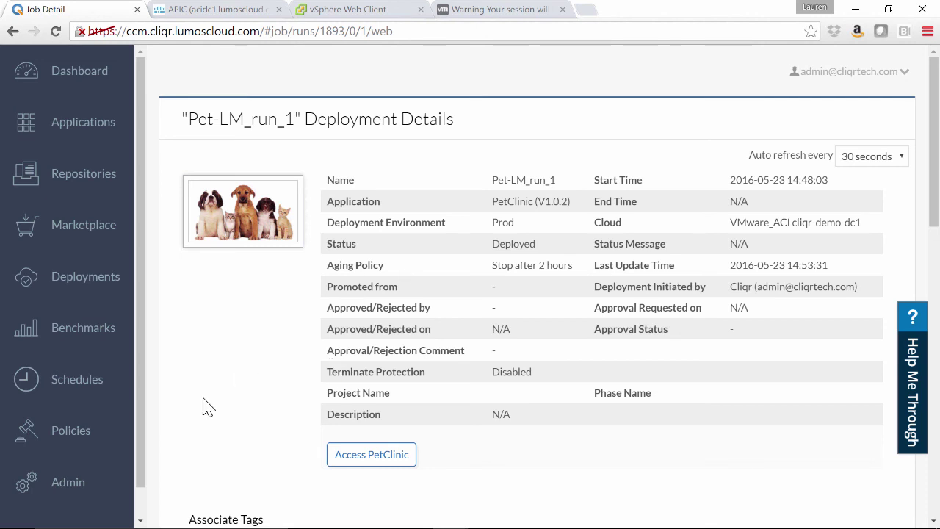
Examine the Pet-LM deployment's details, its AppServer tier's scaling policy and scaling options, and the actions available for the running node.
{"action": "scroll", "coordinate": [207, 407], "scroll_direction": "down", "scroll_amount": 1}
{"action": "scroll", "coordinate": [206, 406], "scroll_direction": "down", "scroll_amount": 5}
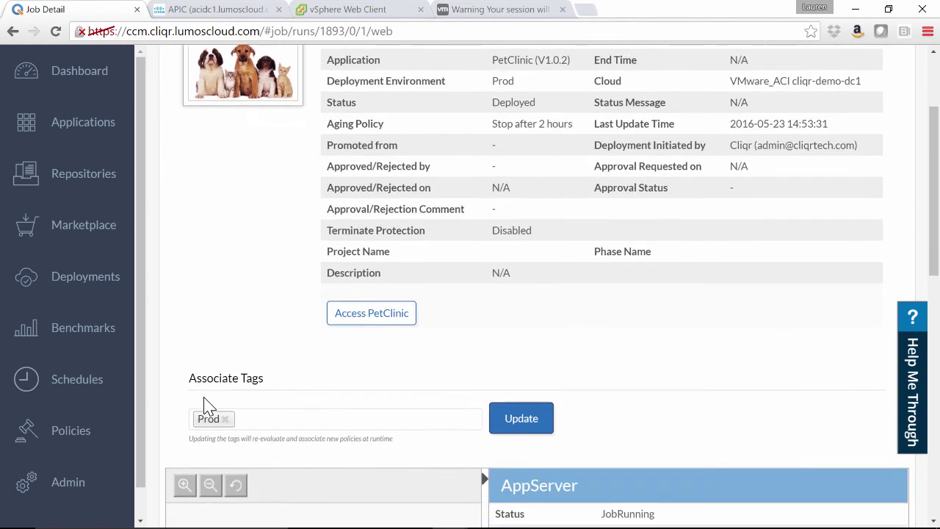
{"action": "scroll", "coordinate": [206, 404], "scroll_direction": "down", "scroll_amount": 5}
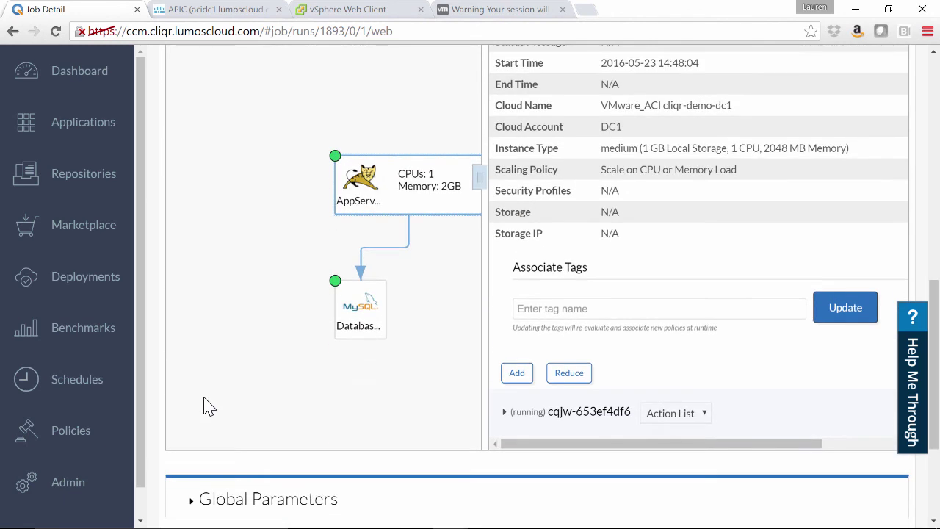
{"action": "scroll", "coordinate": [206, 404], "scroll_direction": "up", "scroll_amount": 1}
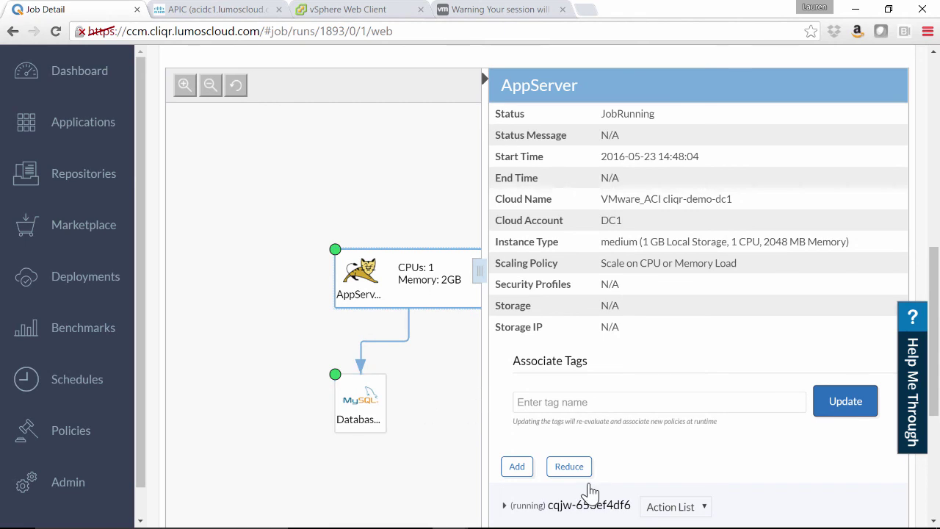
{"action": "scroll", "coordinate": [603, 400], "scroll_direction": "down", "scroll_amount": 3}
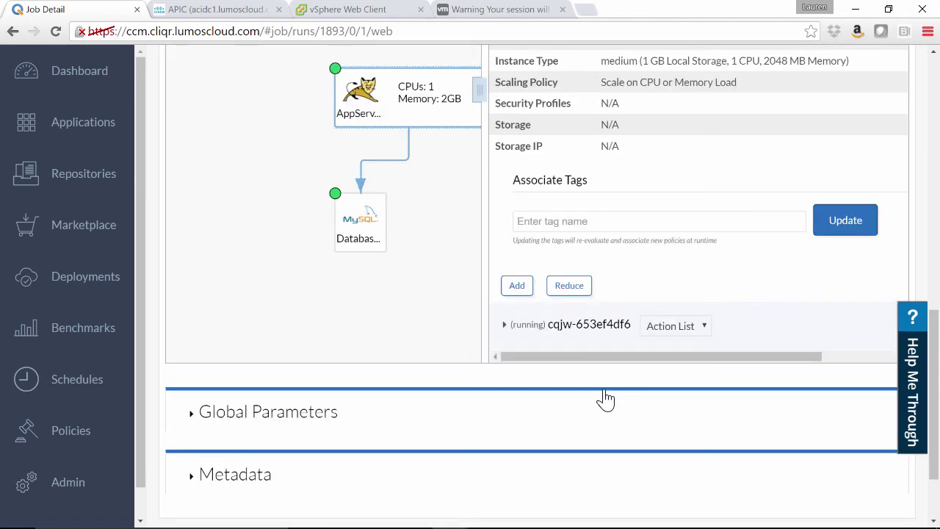
{"action": "left_click", "coordinate": [703, 328]}
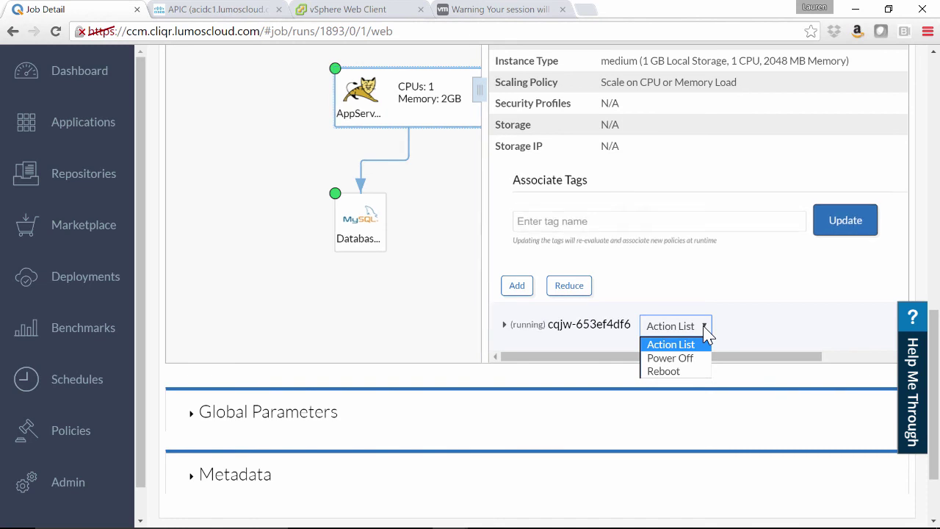
{"action": "left_click", "coordinate": [704, 331]}
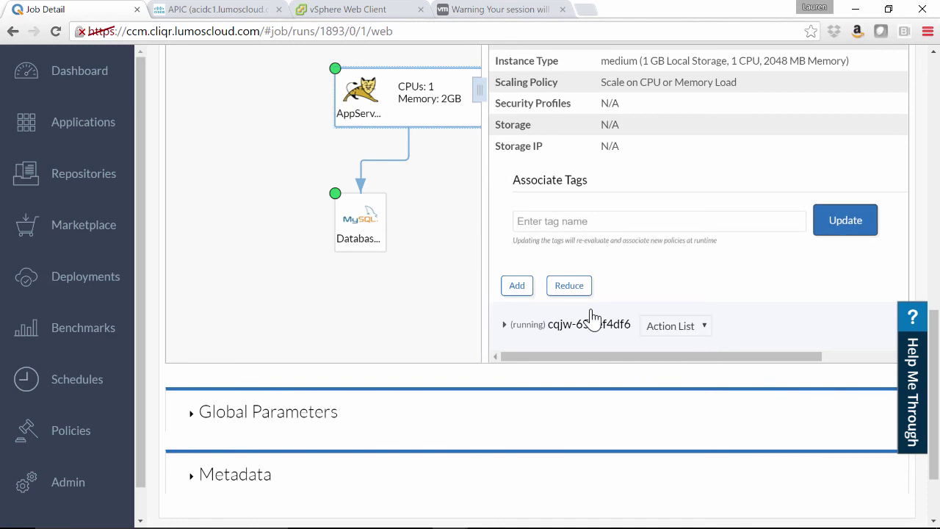
{"action": "scroll", "coordinate": [371, 220], "scroll_direction": "up", "scroll_amount": 10}
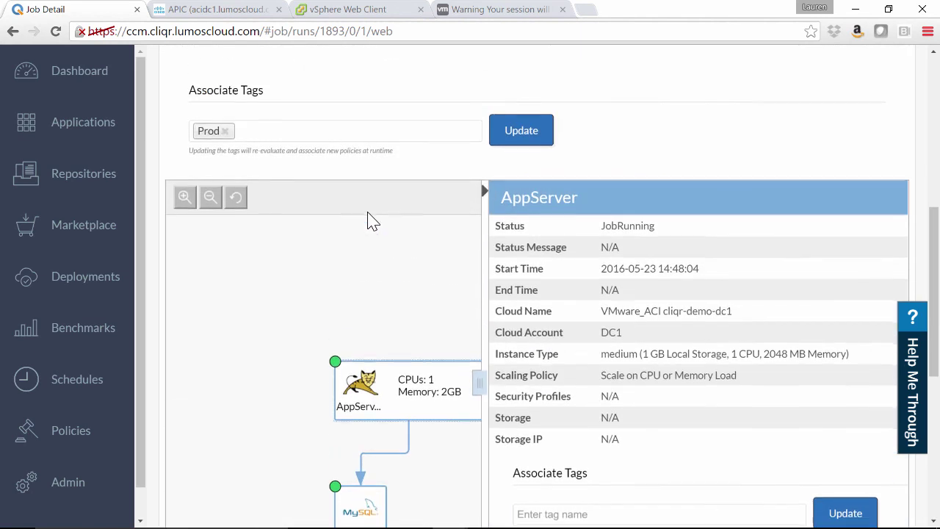